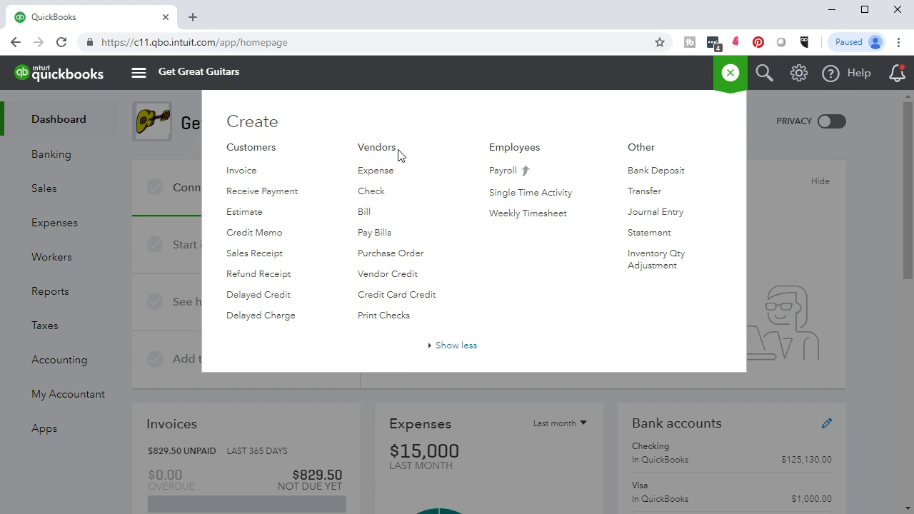
left_click(432, 258)
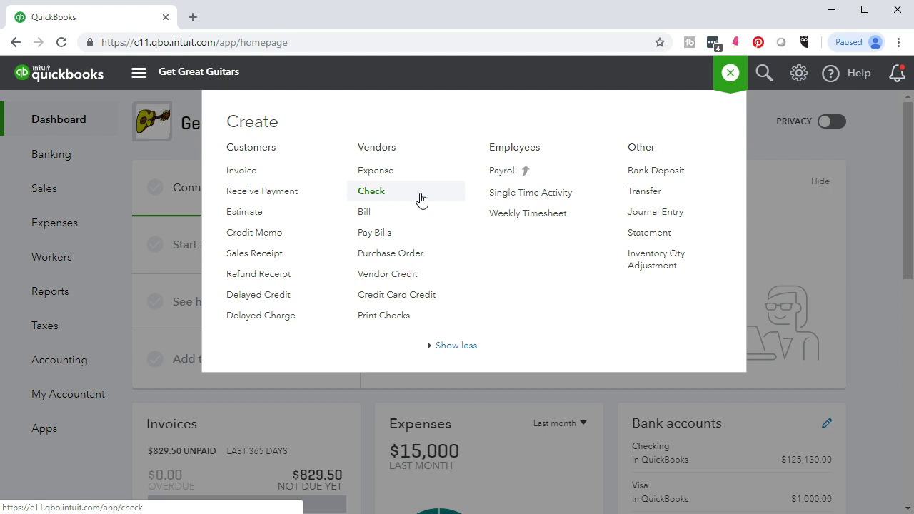
left_click(258, 179)
left_click(855, 287)
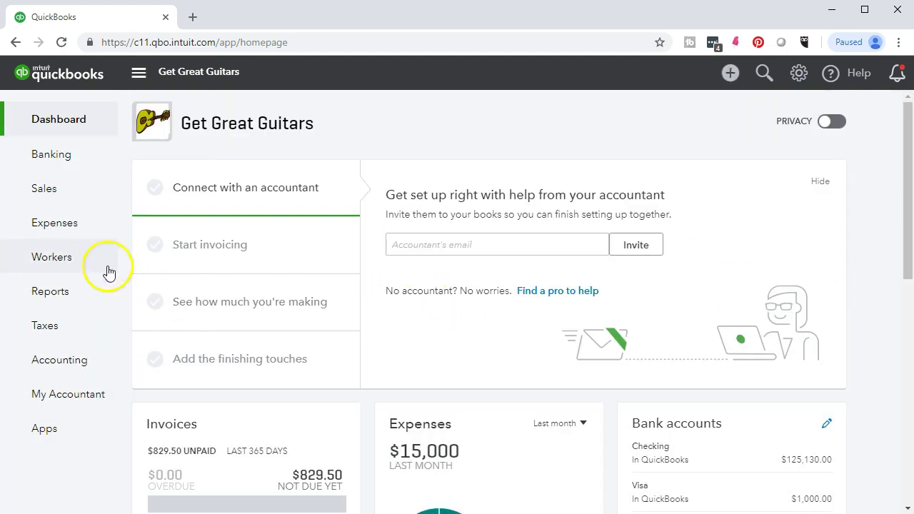
- Open Epiphone check no. 1004 from the expense transactions, examine its billable item and customer, and close it
left_click(73, 227)
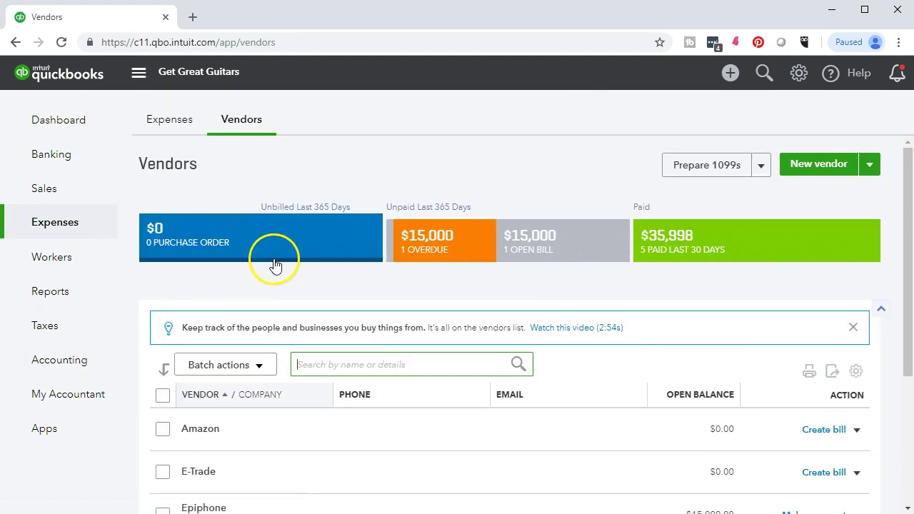
left_click(172, 122)
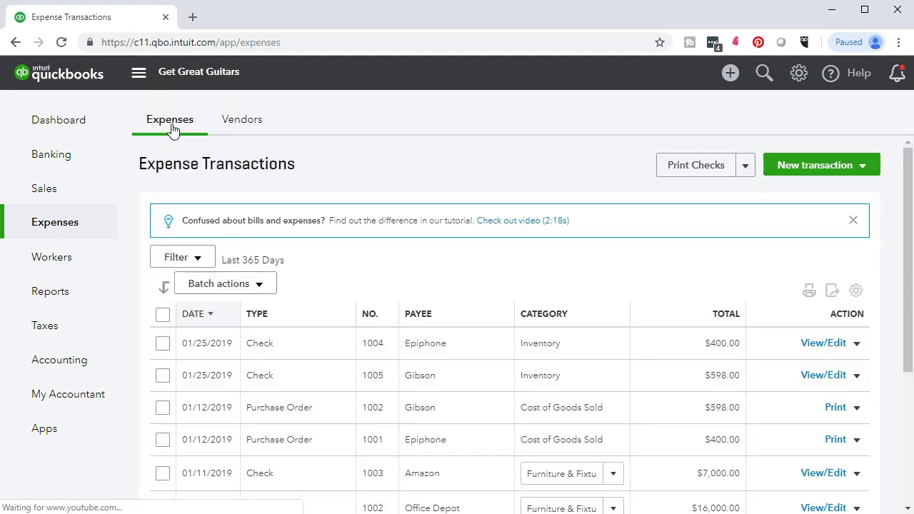
scroll(405, 218, "down", 1)
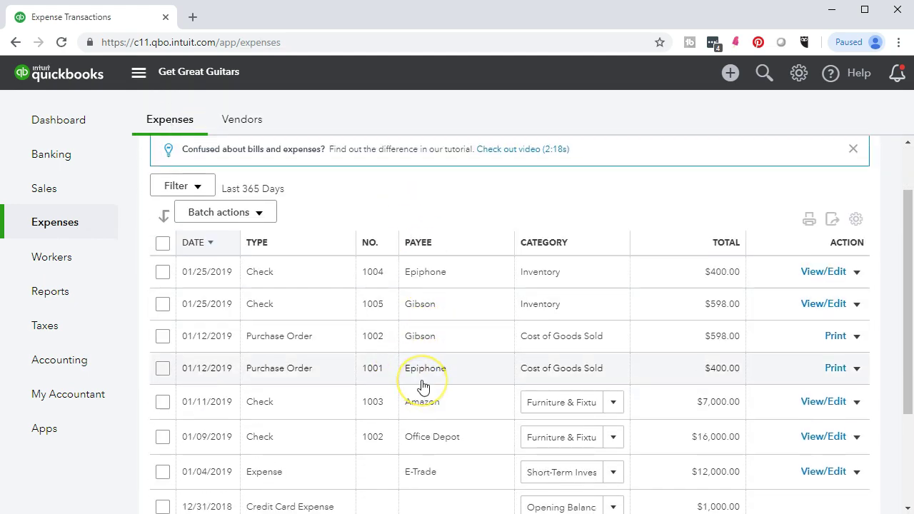
left_click(425, 282)
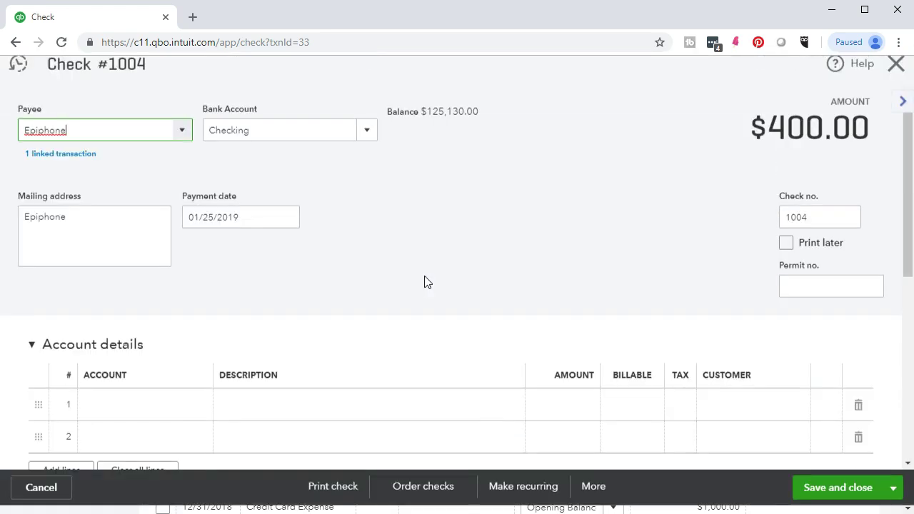
scroll(426, 282, "down", 4)
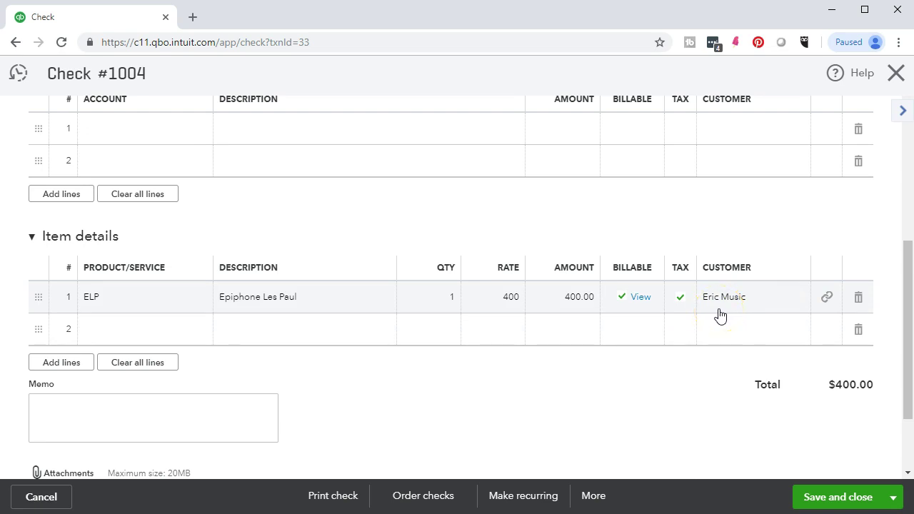
left_click(895, 73)
scroll(707, 243, "up", 2)
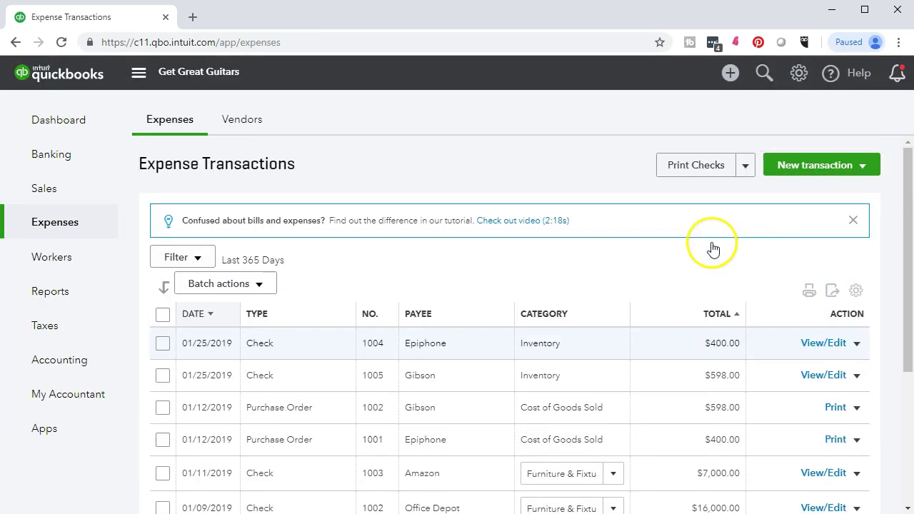
- Create a new invoice with Eric Music as the customer
left_click(730, 74)
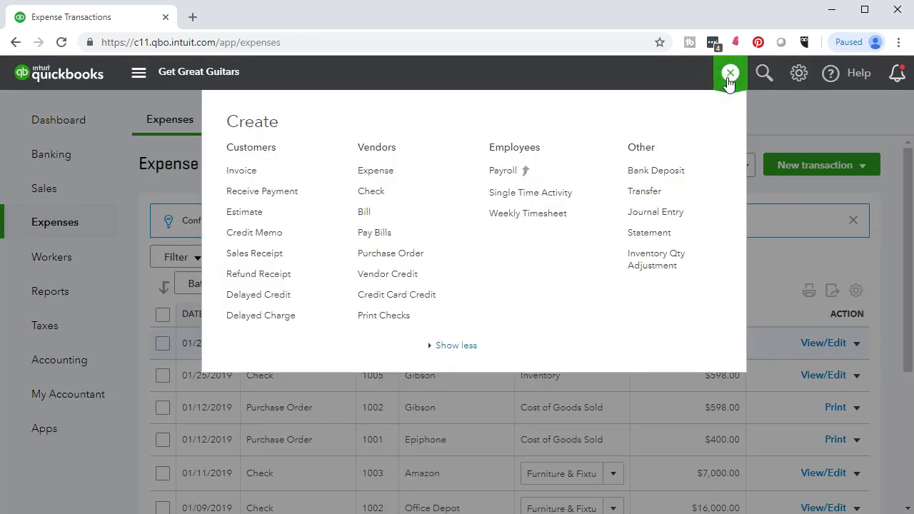
left_click(255, 177)
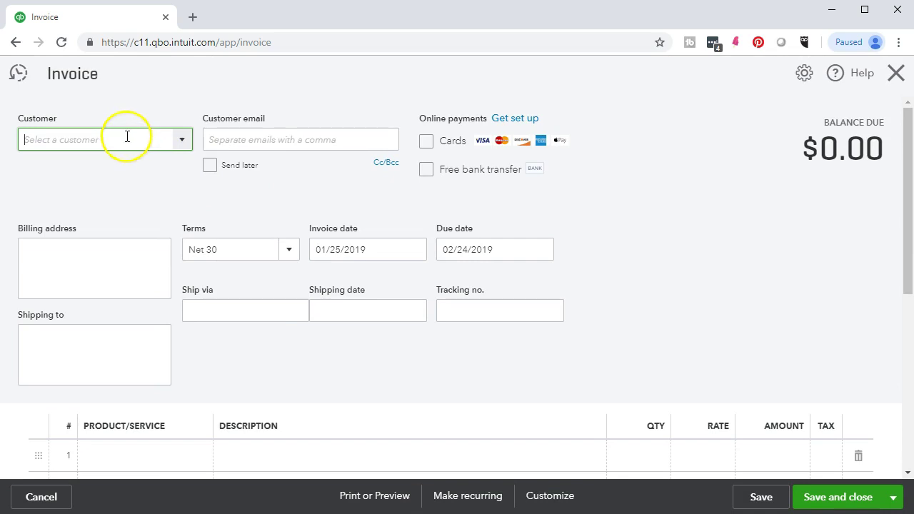
left_click(125, 137)
left_click(179, 138)
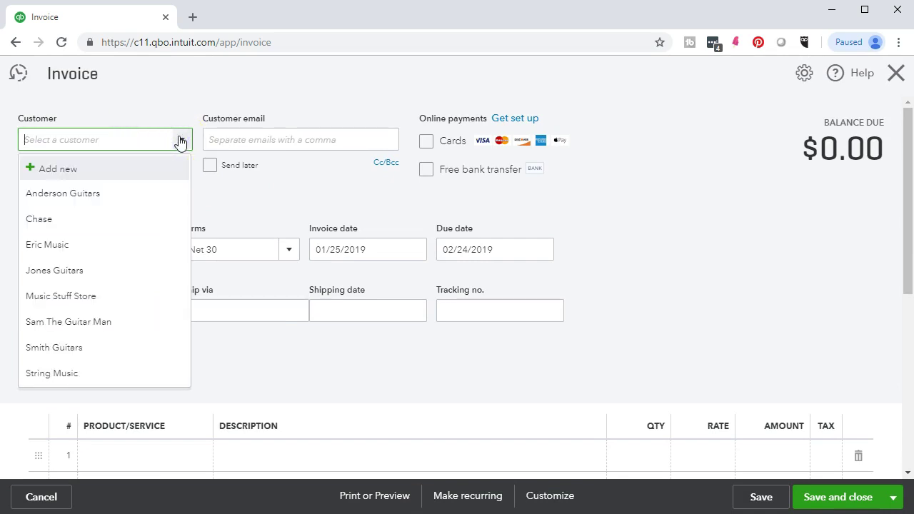
type("Eric Music")
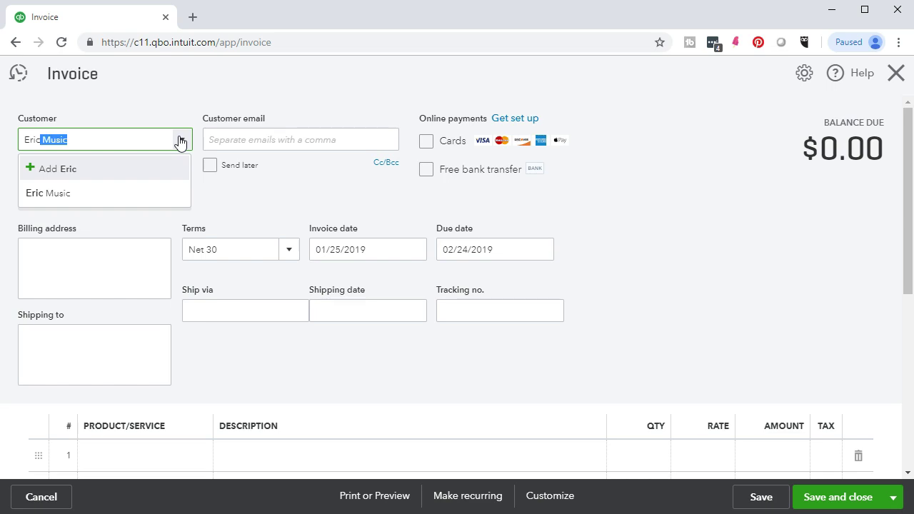
left_click(117, 193)
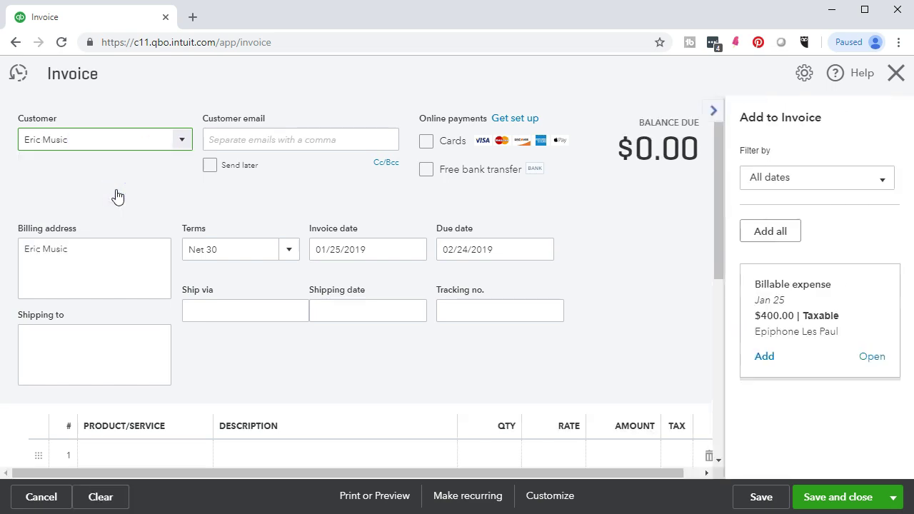
key("Tab")
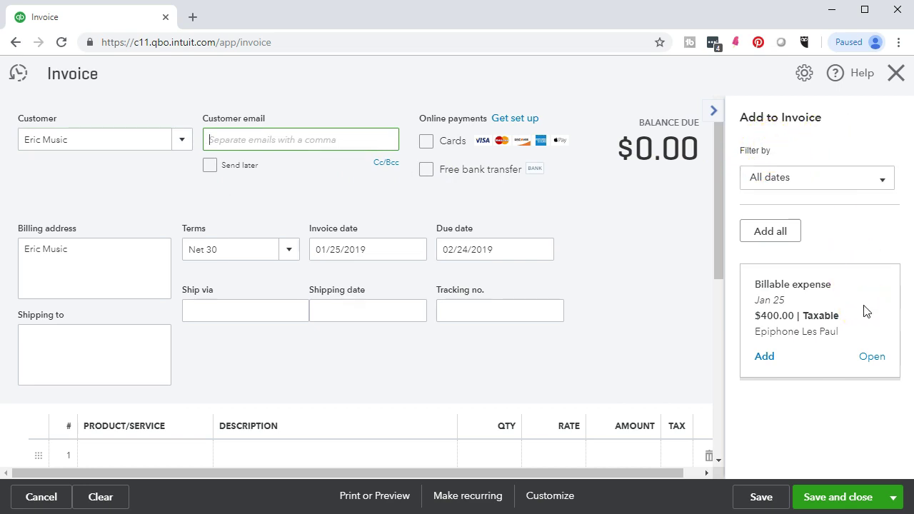
- Add the billable Epiphone Les Paul expense to the invoice and review the resulting line item
left_click(763, 361)
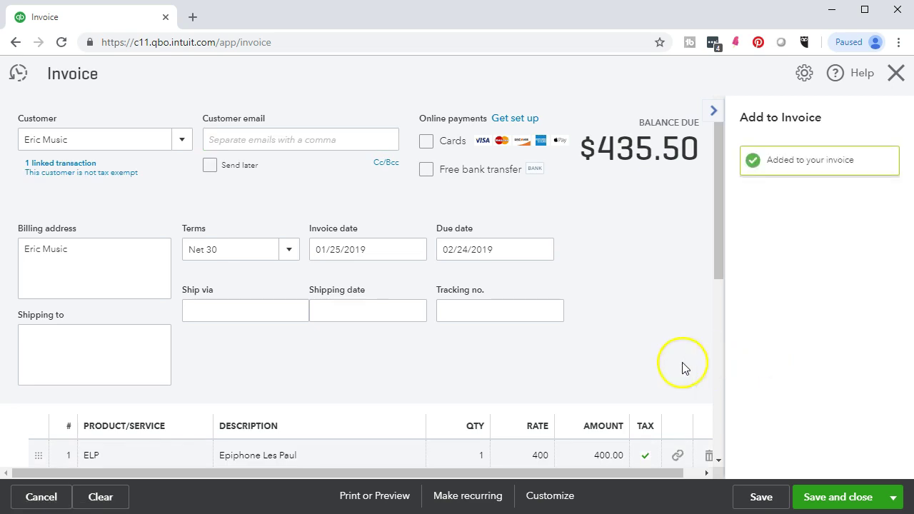
left_click(255, 137)
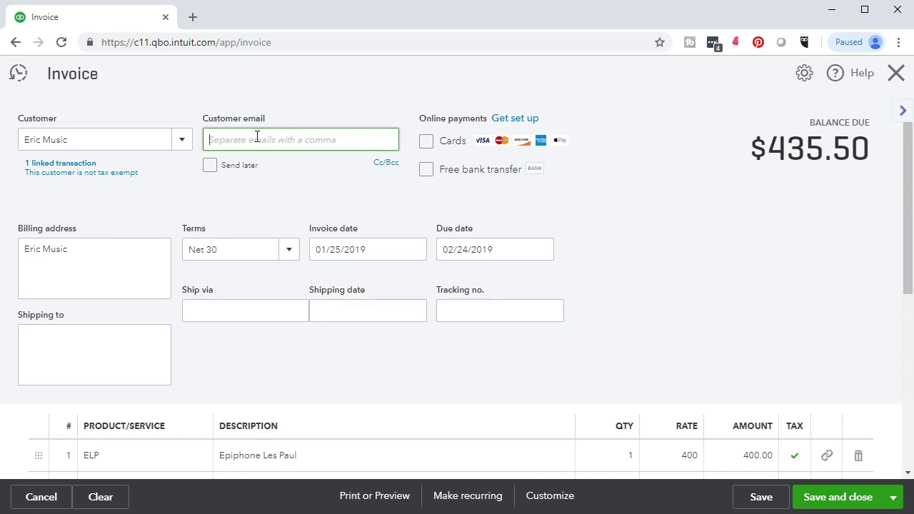
left_click(190, 235)
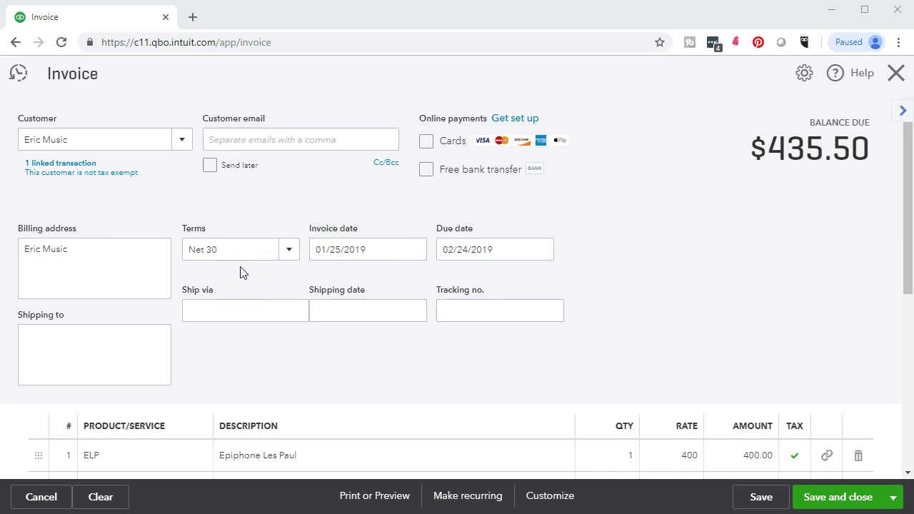
scroll(239, 272, "down", 1)
scroll(240, 272, "down", 1)
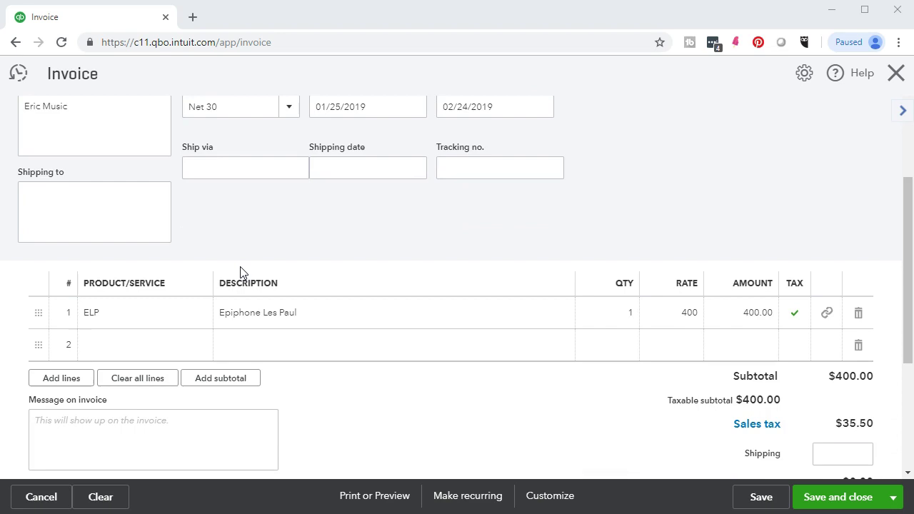
scroll(267, 359, "down", 1)
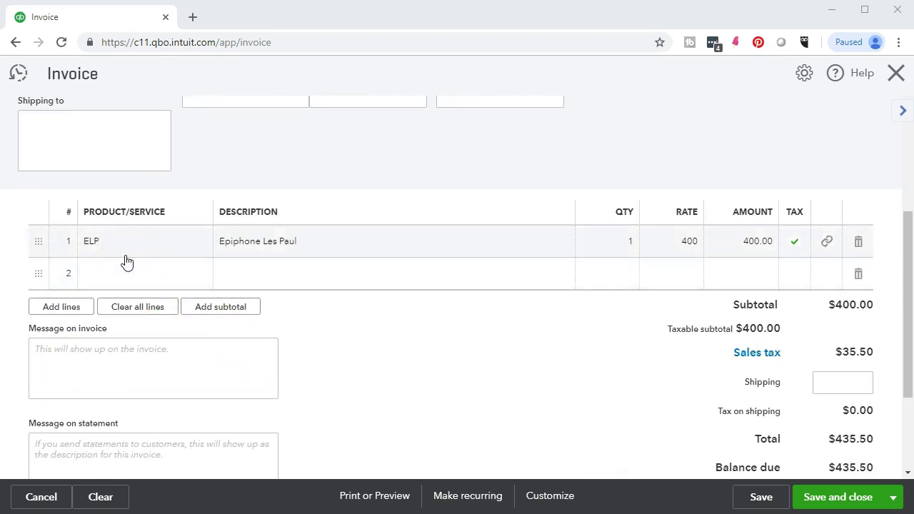
left_click(227, 263)
left_click(508, 241)
left_click(689, 264)
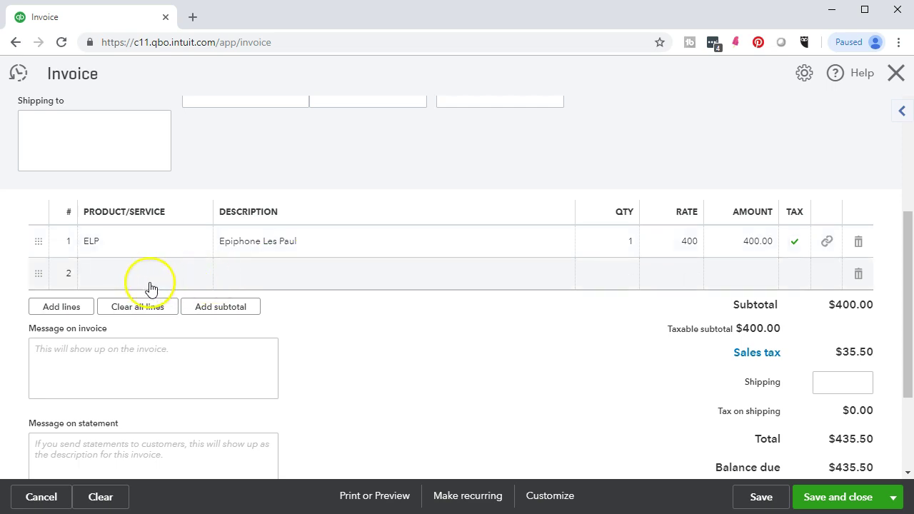
- Add the ELP item as a second line on the invoice, with its default description and rate
left_click(122, 273)
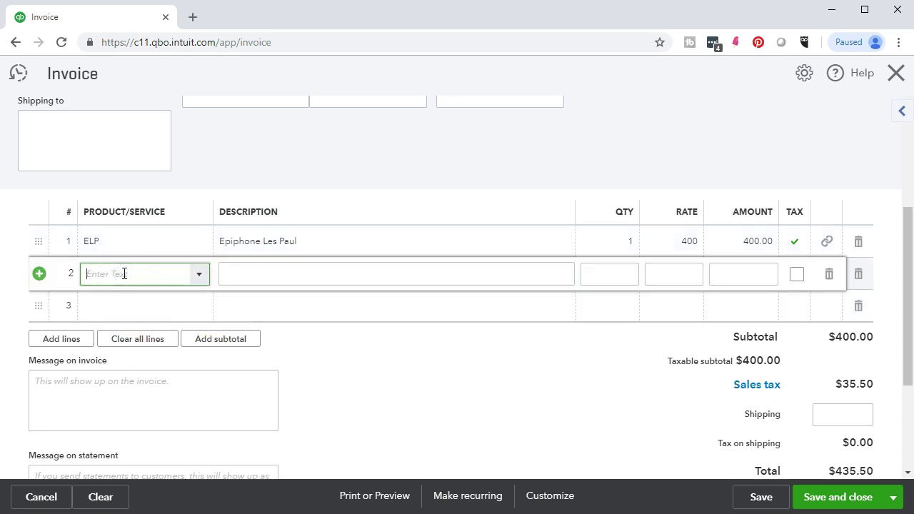
type("E;")
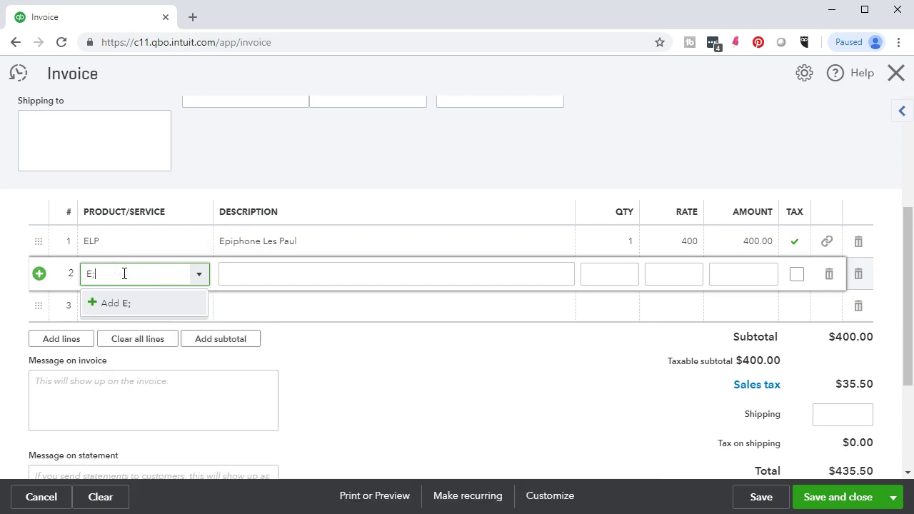
type("l")
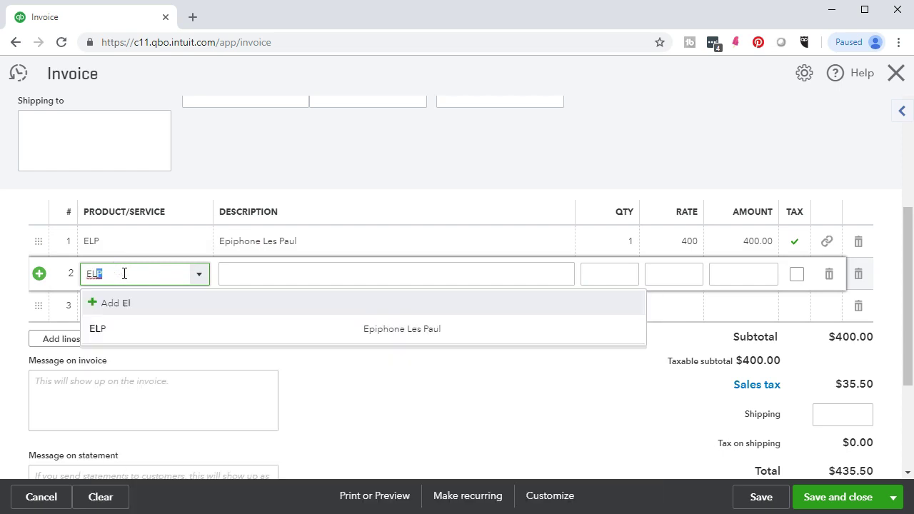
key("Tab")
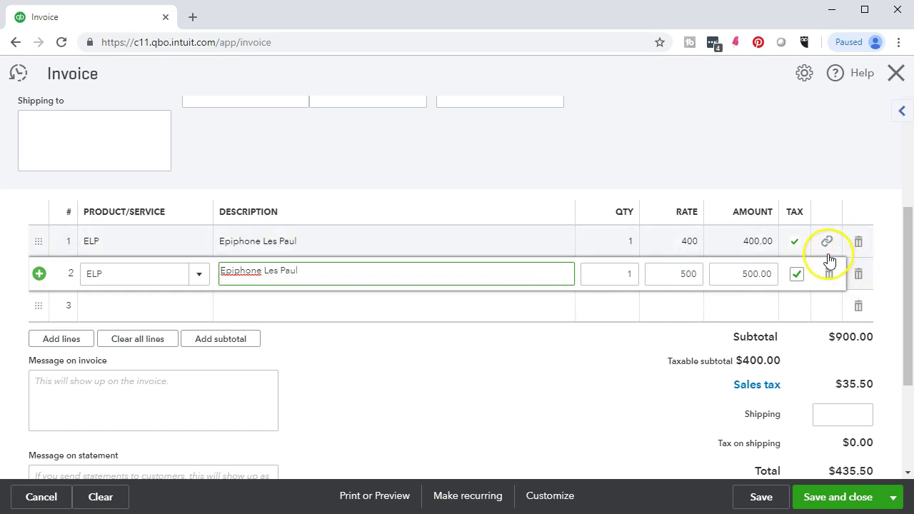
- Set the rate of the first ELP invoice line to 500
left_click(687, 242)
type("500")
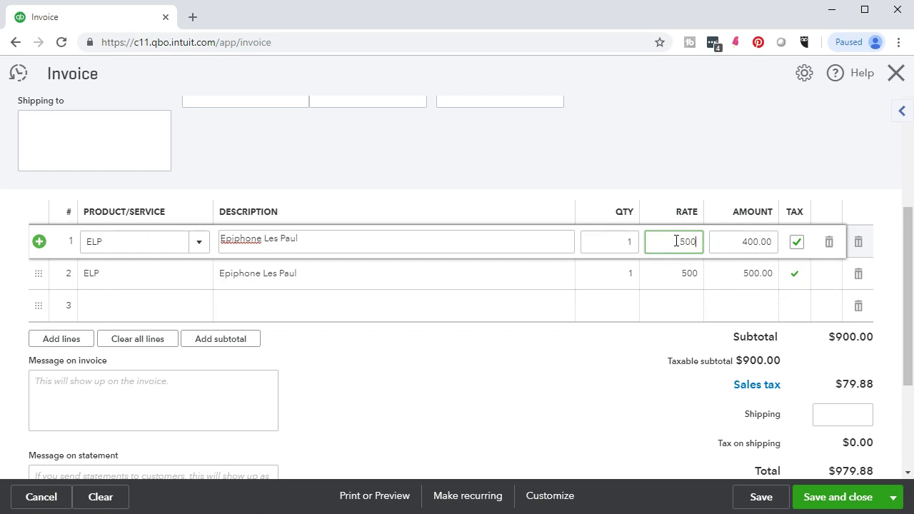
key("Tab")
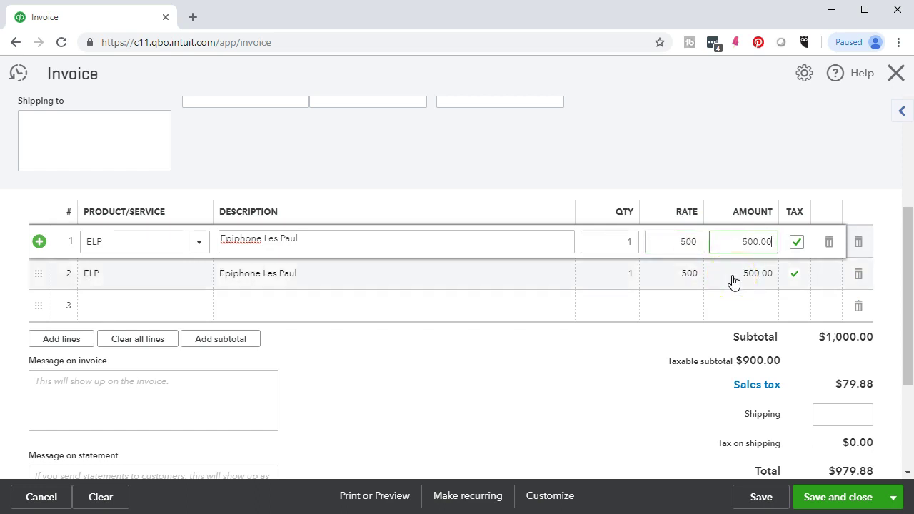
- Delete the second ELP line from the invoice
left_click(505, 285)
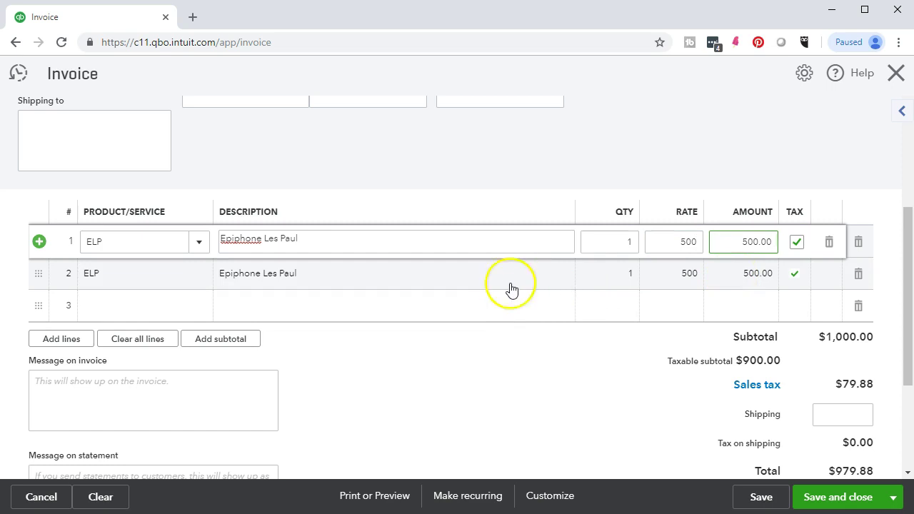
left_click(856, 274)
left_click(597, 317)
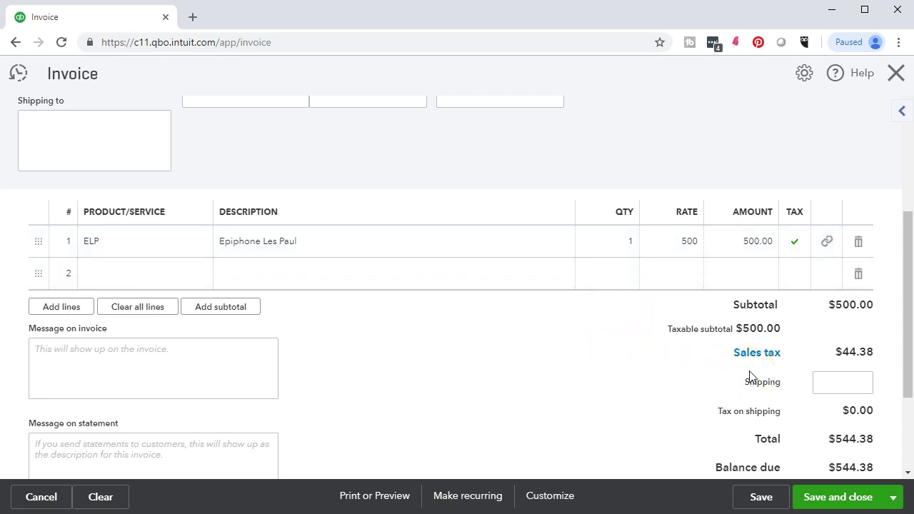
- Override the invoice's sales tax with a 5% rate, giving Other as the reason, and return to the invoice
left_click(749, 357)
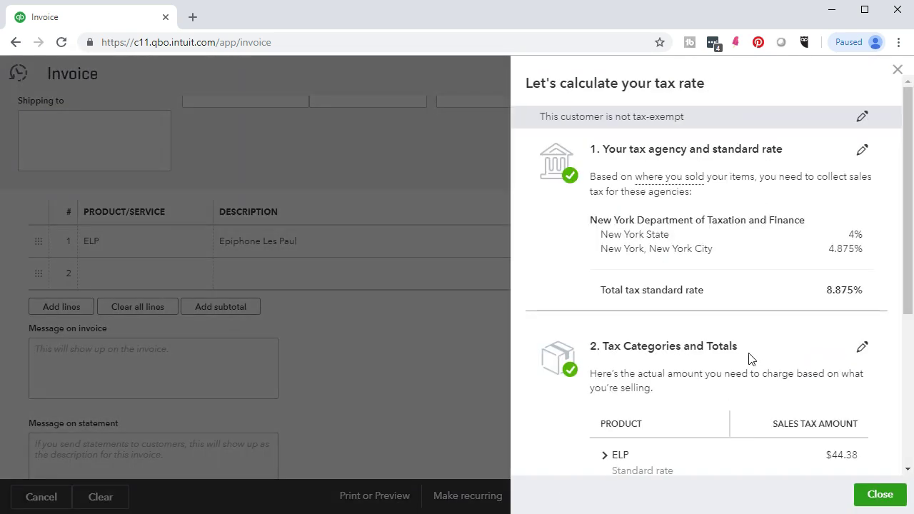
scroll(749, 356, "down", 4)
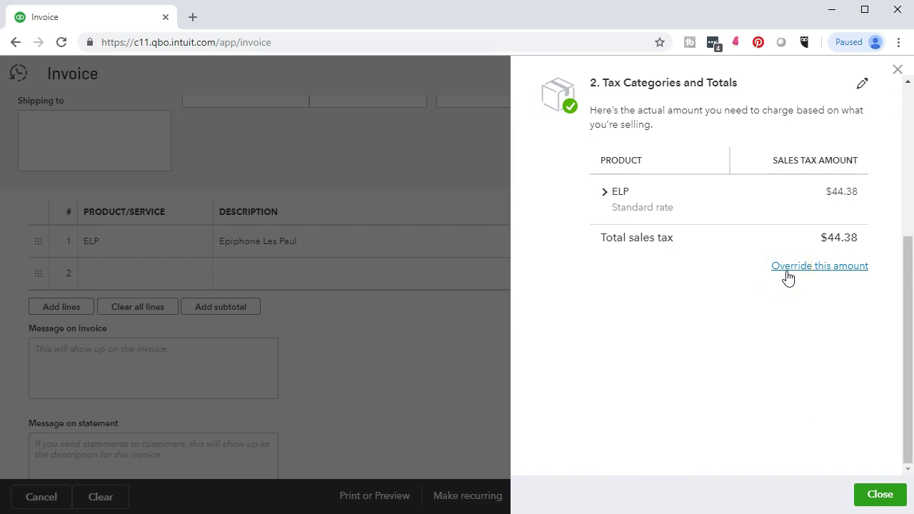
left_click(787, 278)
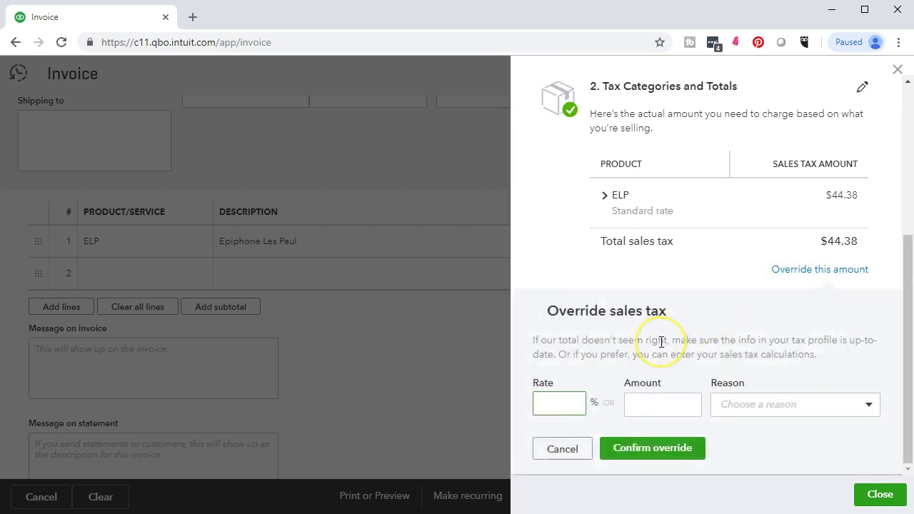
type("5")
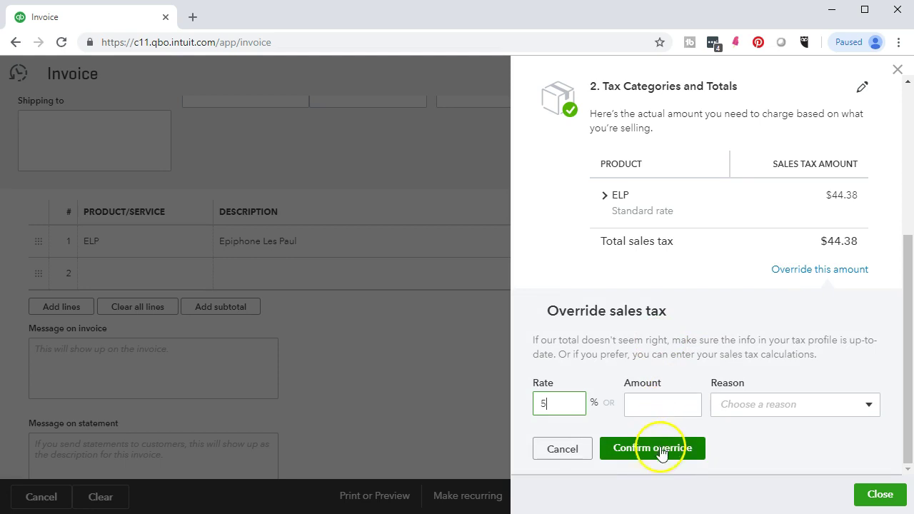
left_click(649, 450)
left_click(807, 400)
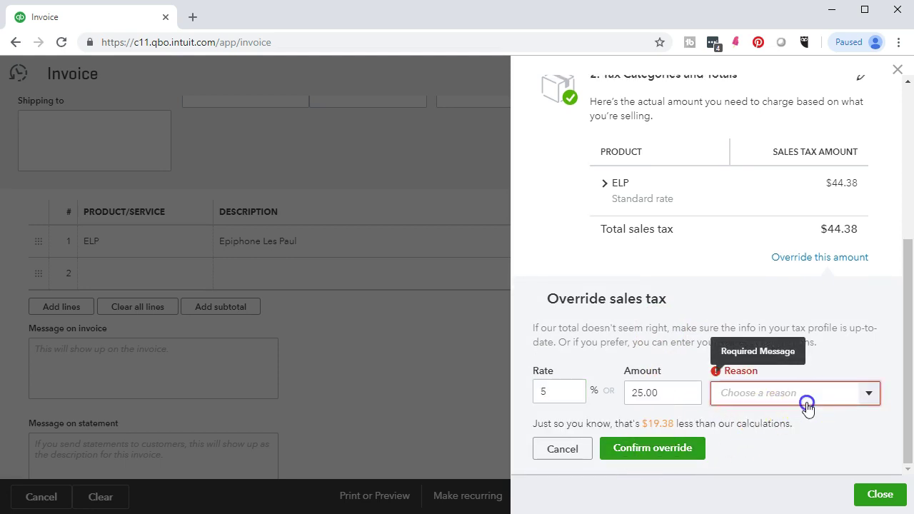
left_click(756, 491)
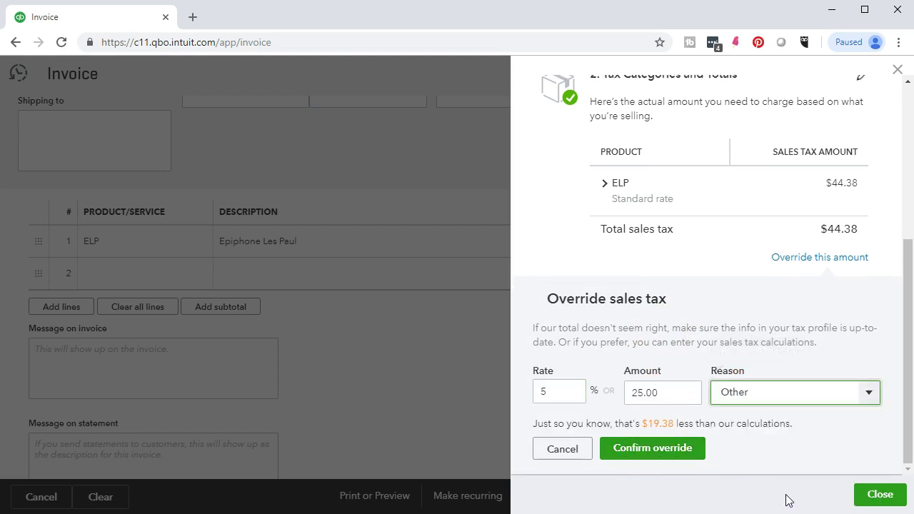
left_click(669, 459)
left_click(880, 496)
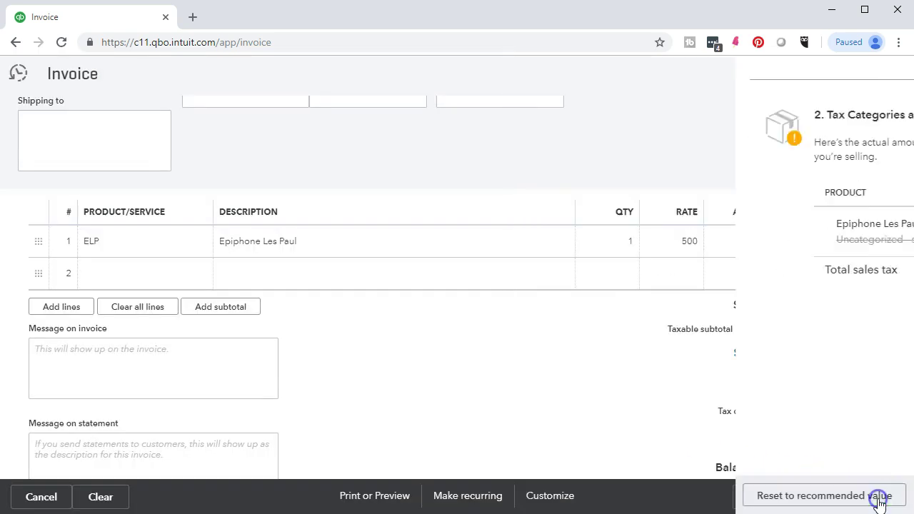
- Review the invoice's lines, sales tax and totals, and inspect its linked billable expense transaction
scroll(652, 408, "down", 1)
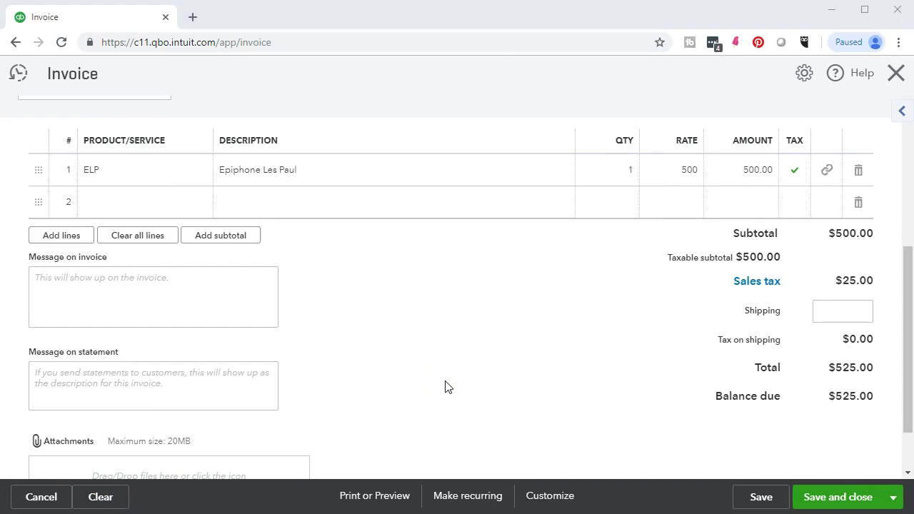
scroll(445, 386, "up", 4)
left_click(167, 404)
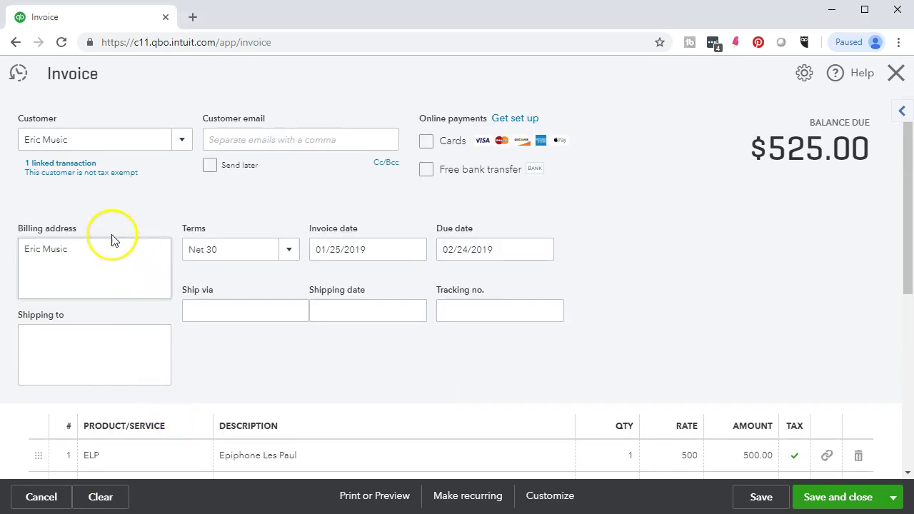
left_click(43, 169)
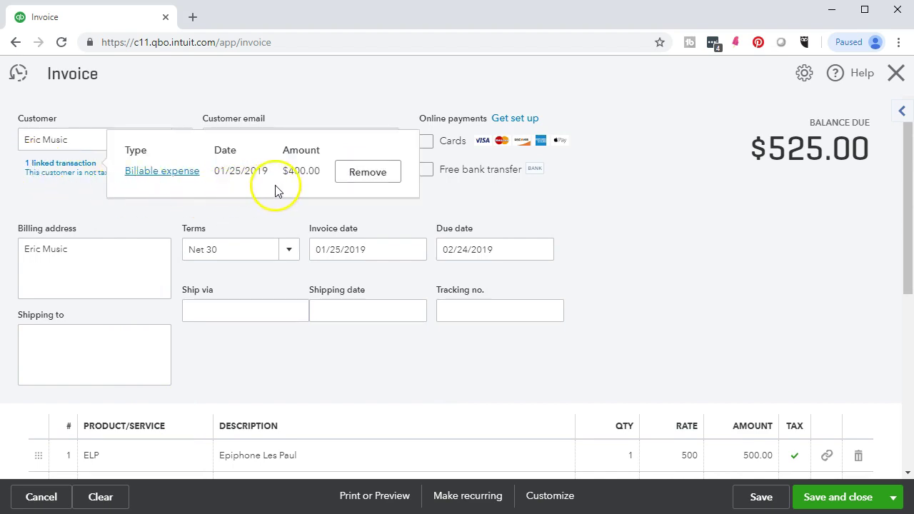
left_click(67, 205)
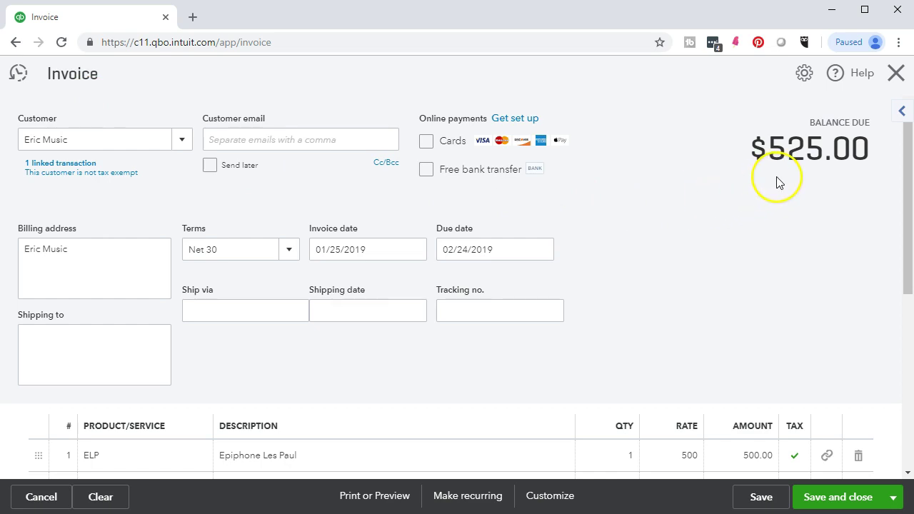
scroll(743, 249, "down", 3)
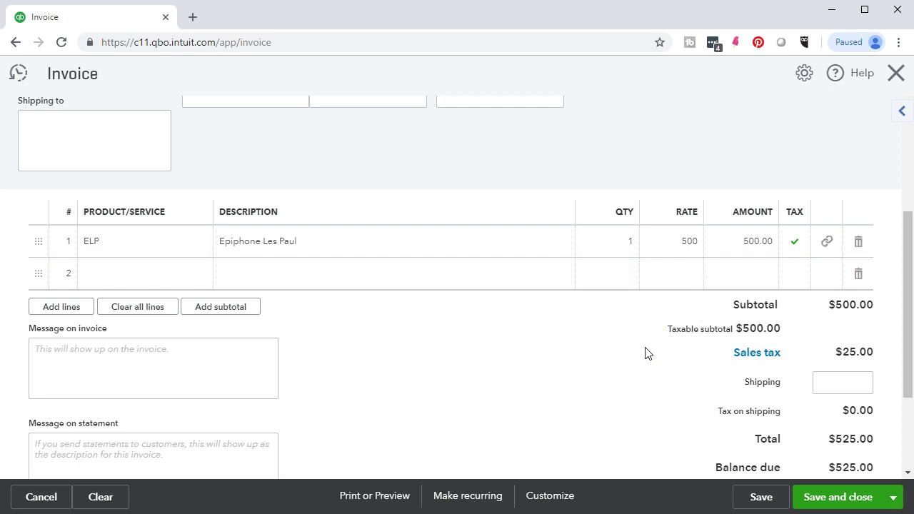
scroll(644, 353, "down", 1)
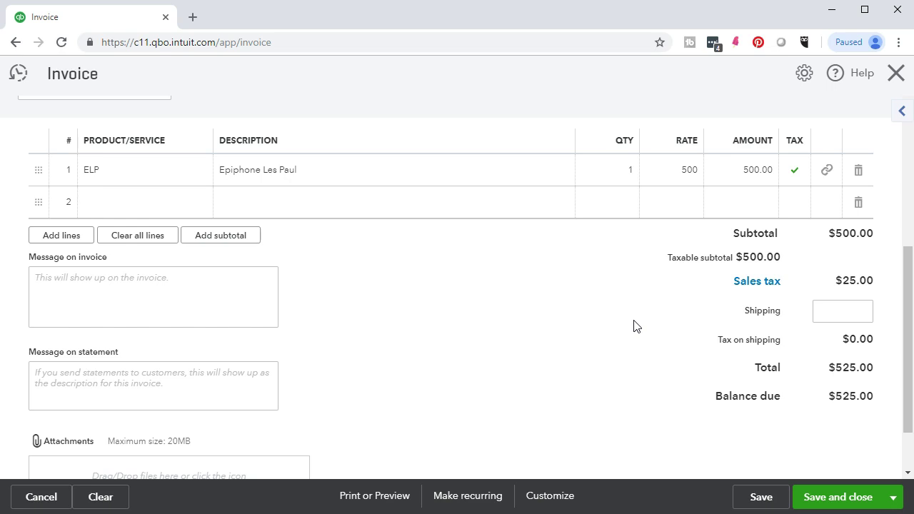
scroll(635, 327, "up", 2)
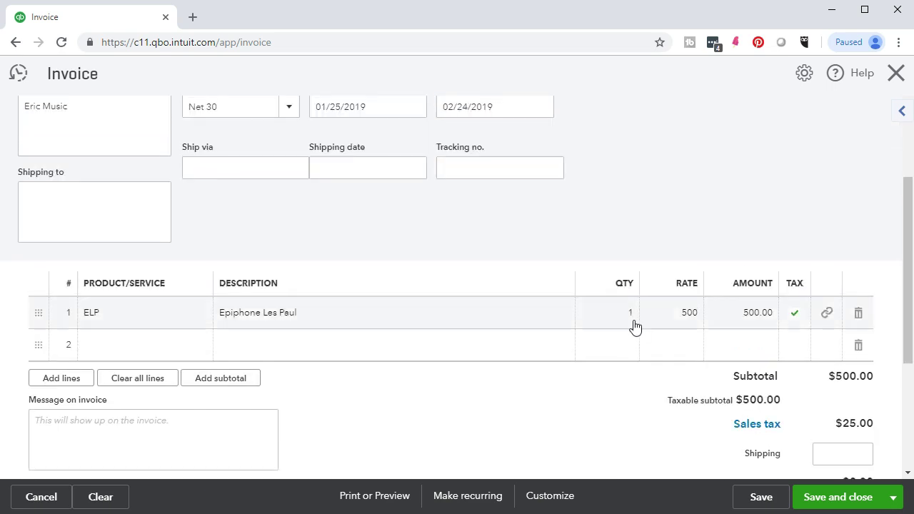
left_click(293, 318)
left_click(409, 416)
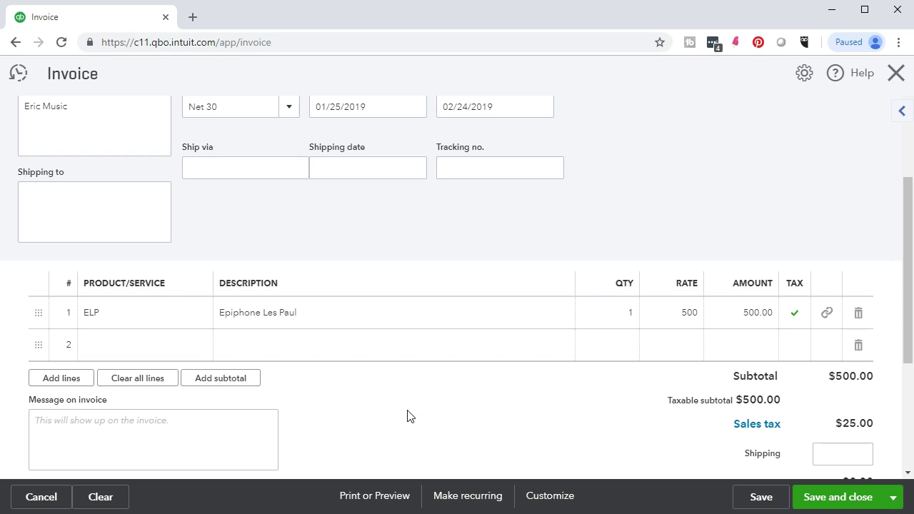
- Save and close the invoice
scroll(408, 416, "down", 2)
left_click(562, 469)
left_click(872, 503)
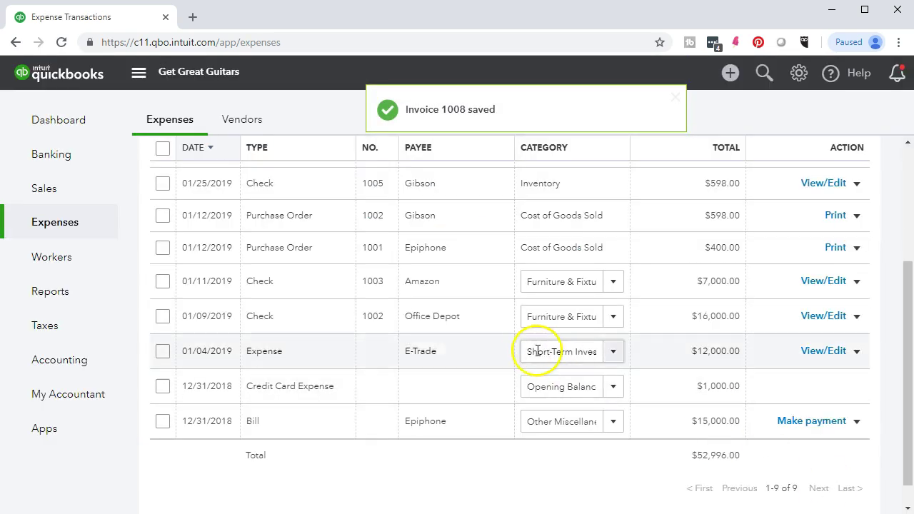
- Run the Balance Sheet report for the period 01/01/2019 to 12/31/2019
left_click(69, 296)
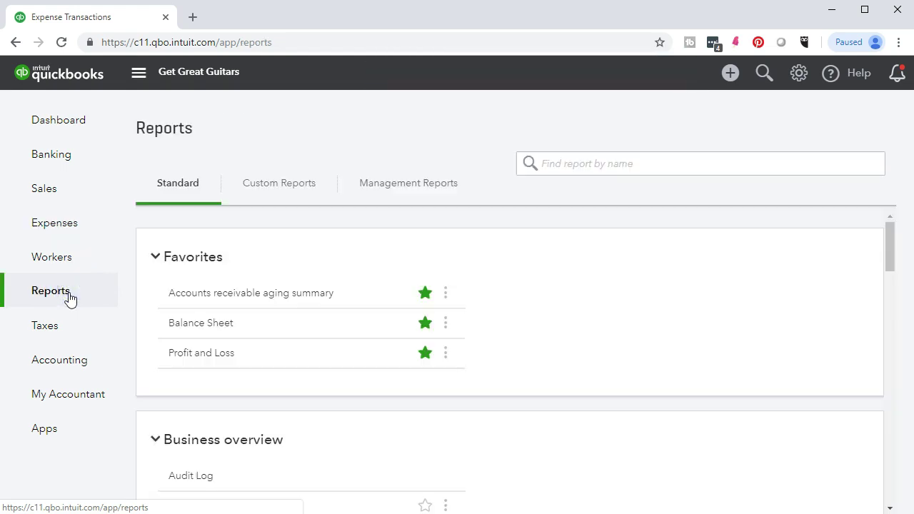
left_click(200, 368)
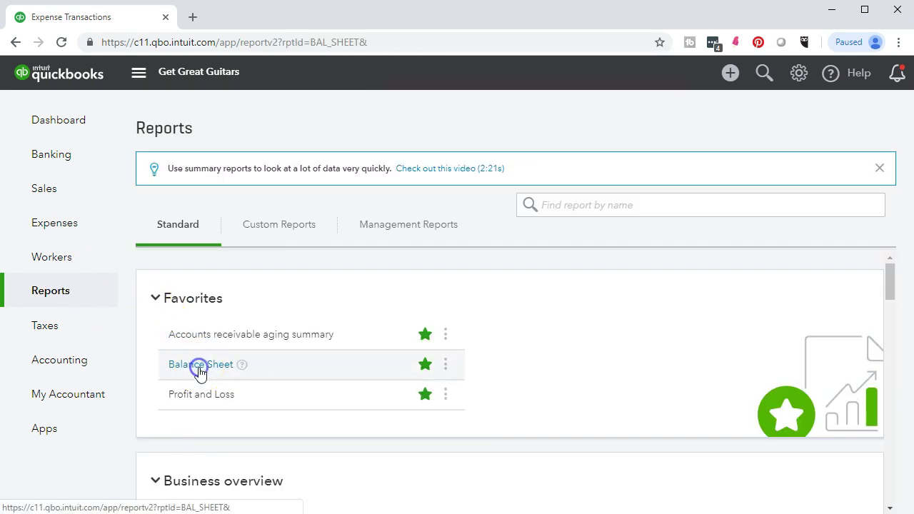
scroll(200, 373, "down", 2)
scroll(199, 373, "up", 3)
left_click(347, 182)
type("01/01/19")
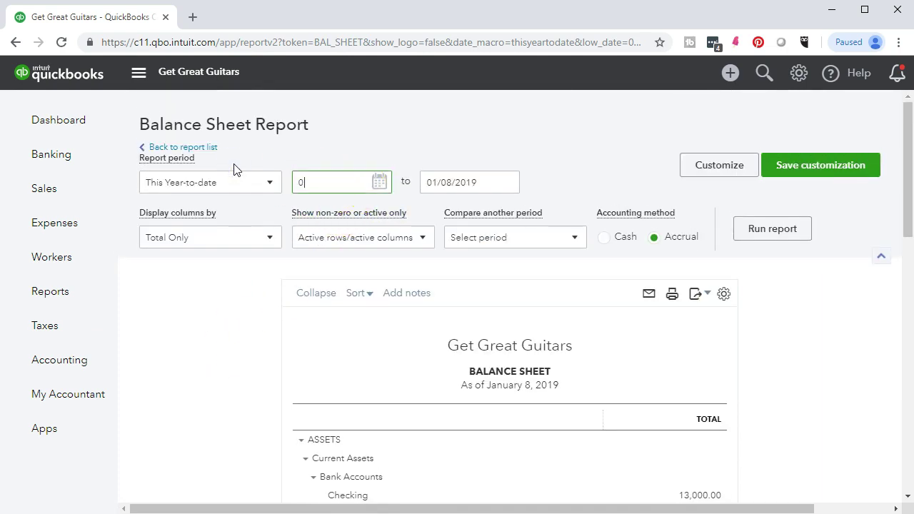
key("Tab")
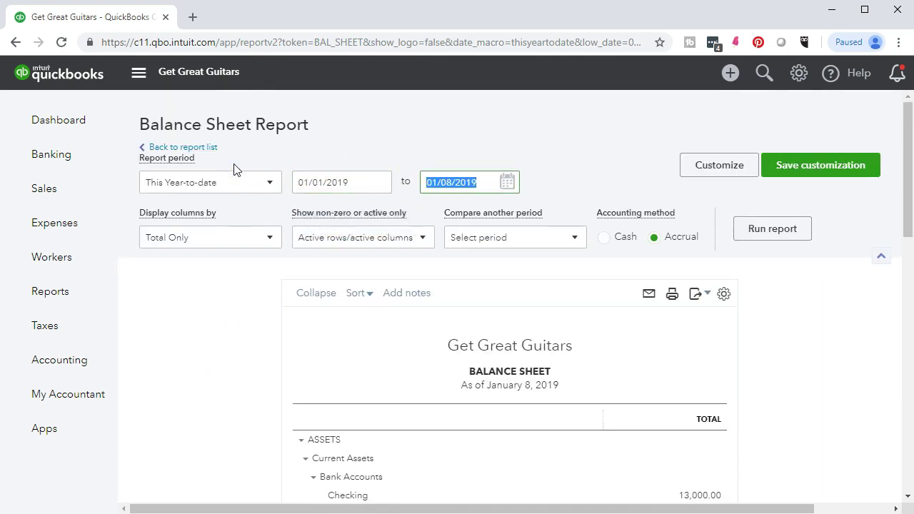
type("12/31/19")
key("Tab")
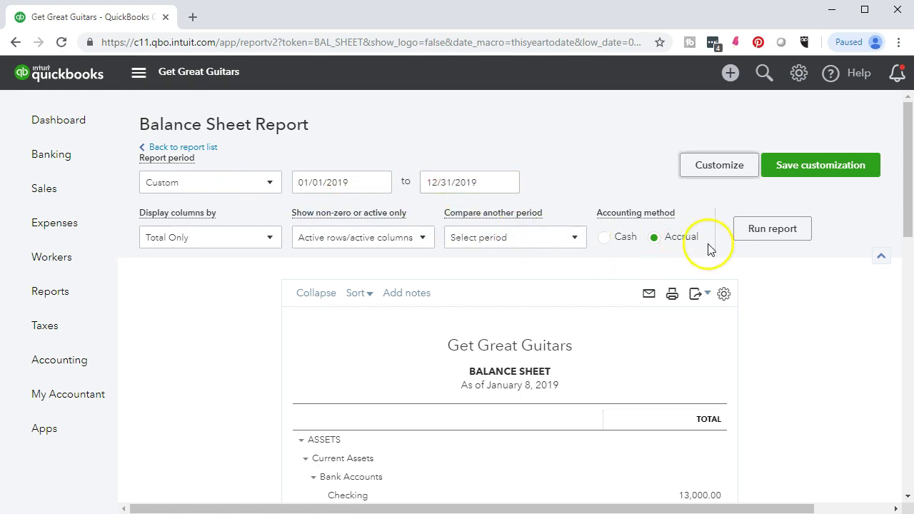
left_click(750, 239)
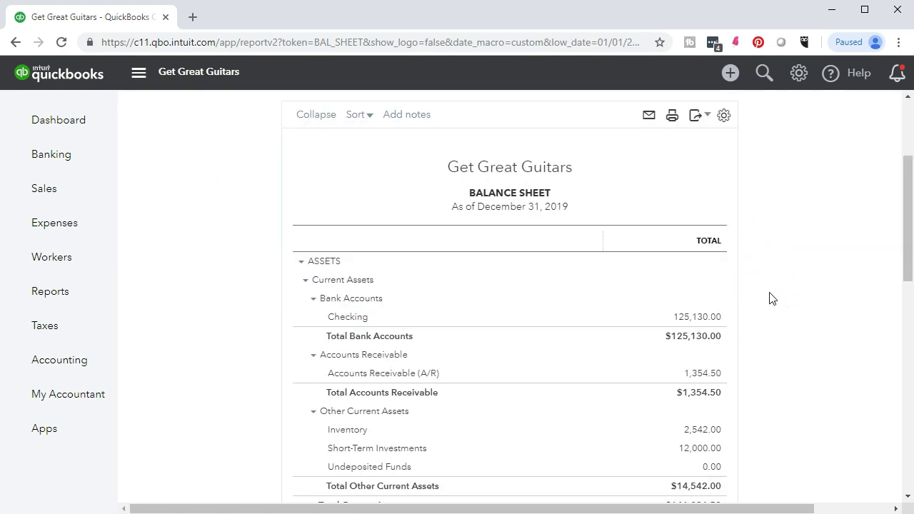
- Drill down from the balance sheet's Accounts Receivable amount to the 01/25/2019 invoice in the transaction report
scroll(769, 298, "down", 1)
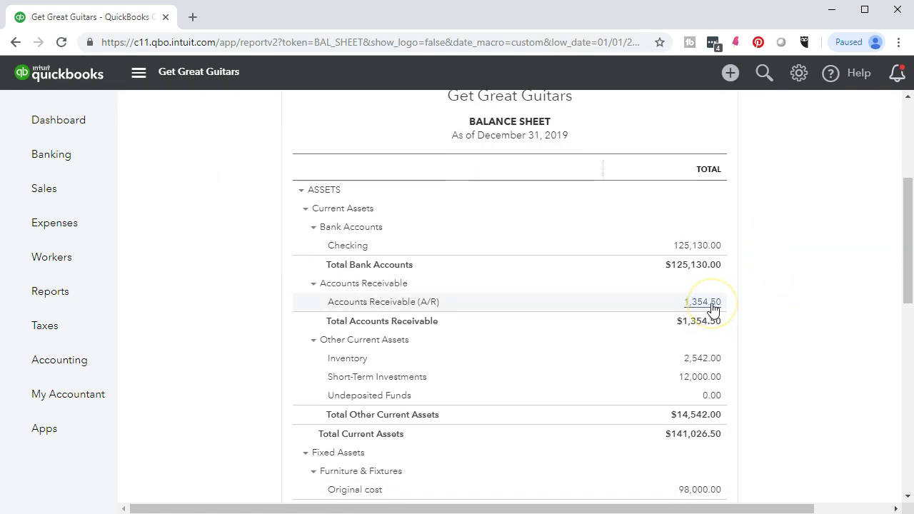
left_click(712, 306)
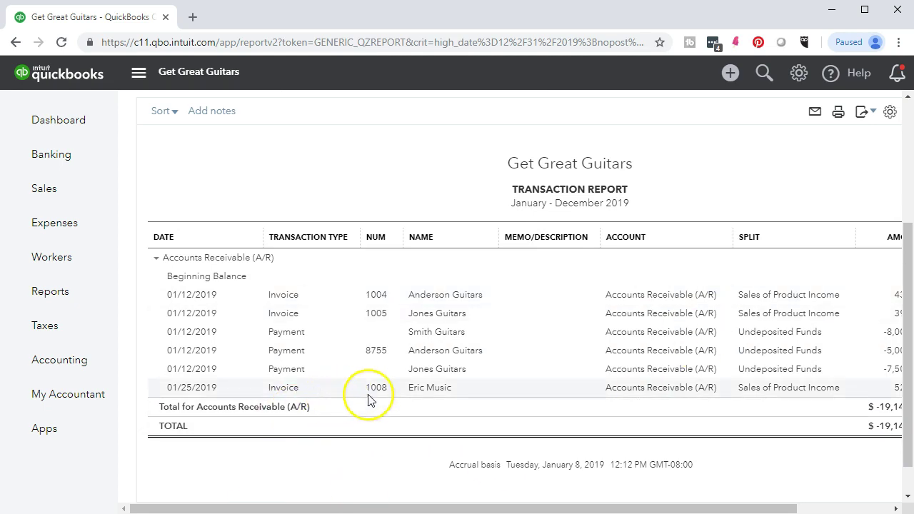
left_click_drag(426, 508, 468, 508)
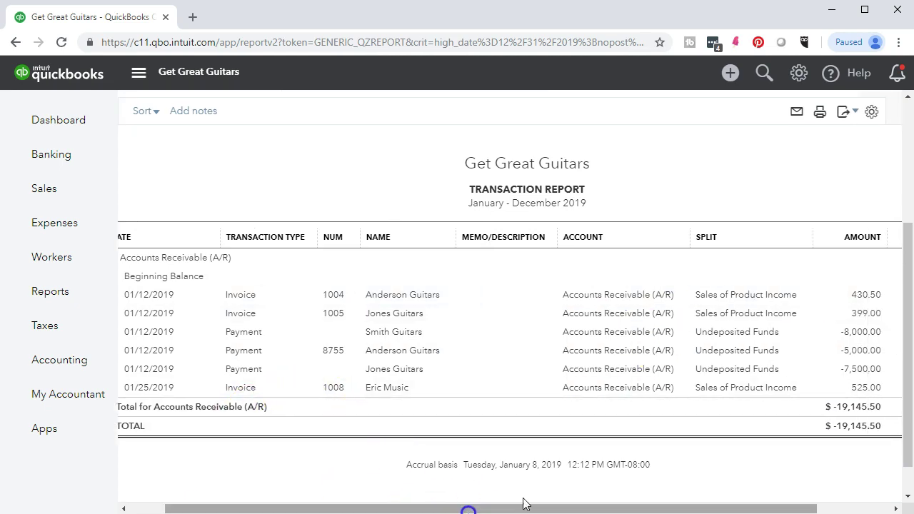
left_click(860, 390)
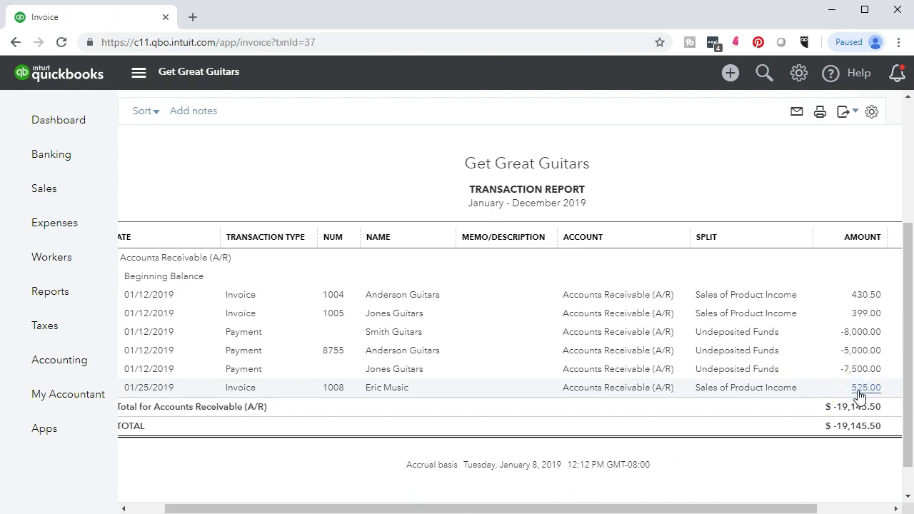
- Check the invoice's totals, and return to the balance sheet without editing the invoice
scroll(689, 364, "down", 3)
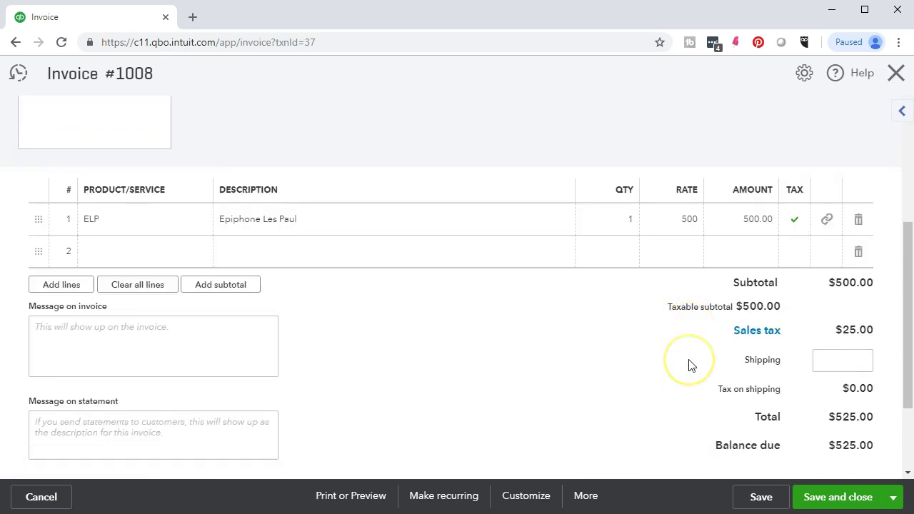
scroll(689, 364, "down", 1)
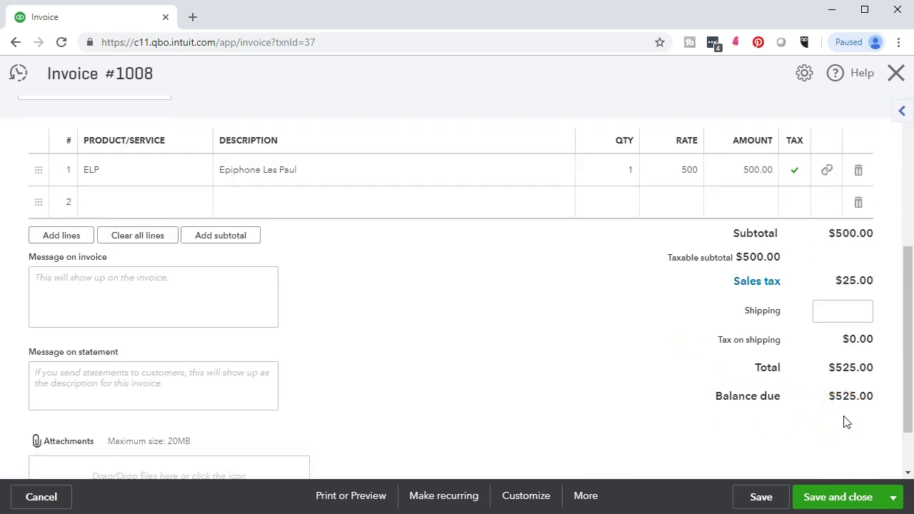
left_click(896, 72)
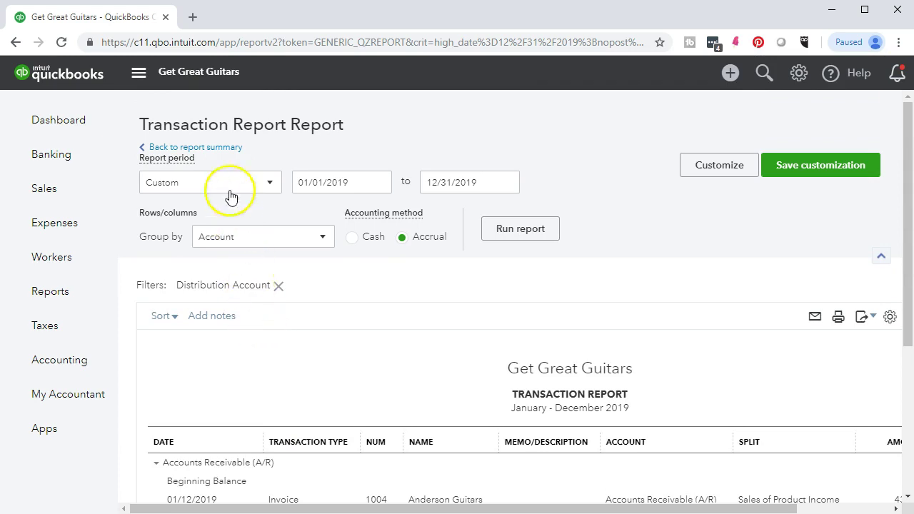
left_click(218, 148)
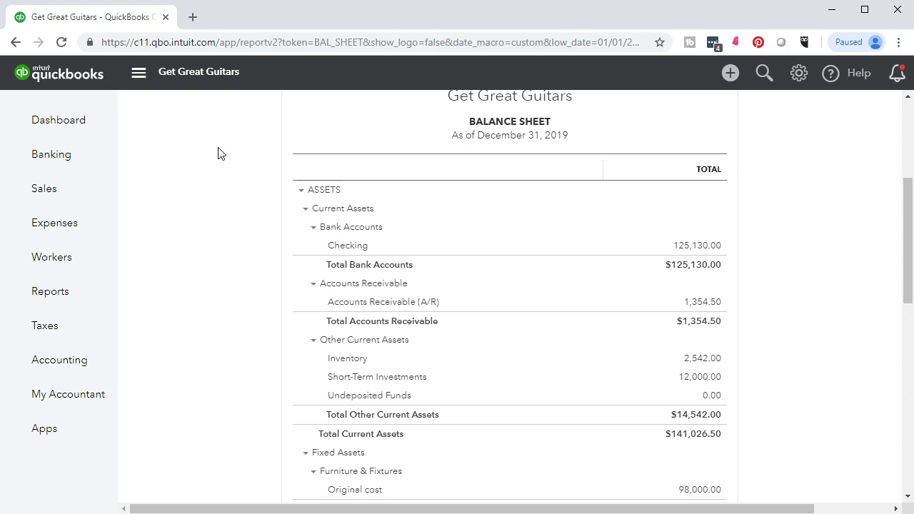
- Duplicate the balance sheet's browser tab and move the original tab after the copy
right_click(122, 19)
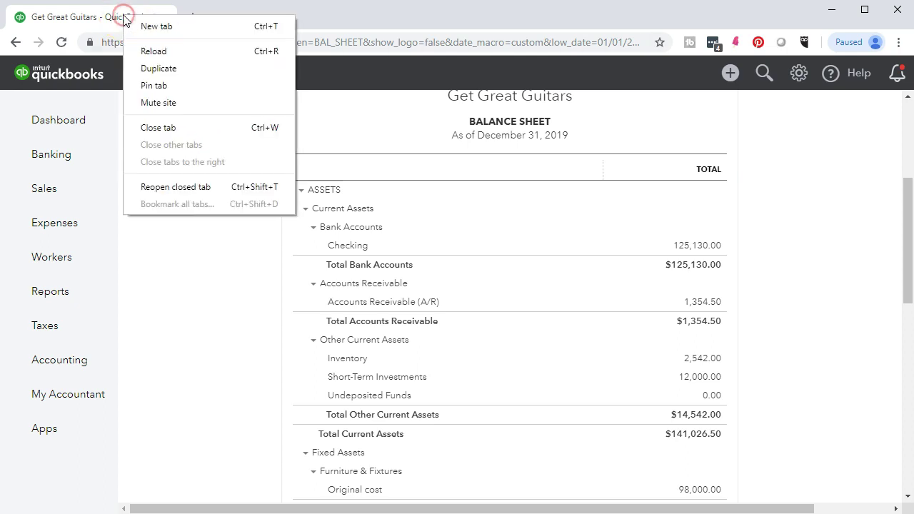
left_click(151, 68)
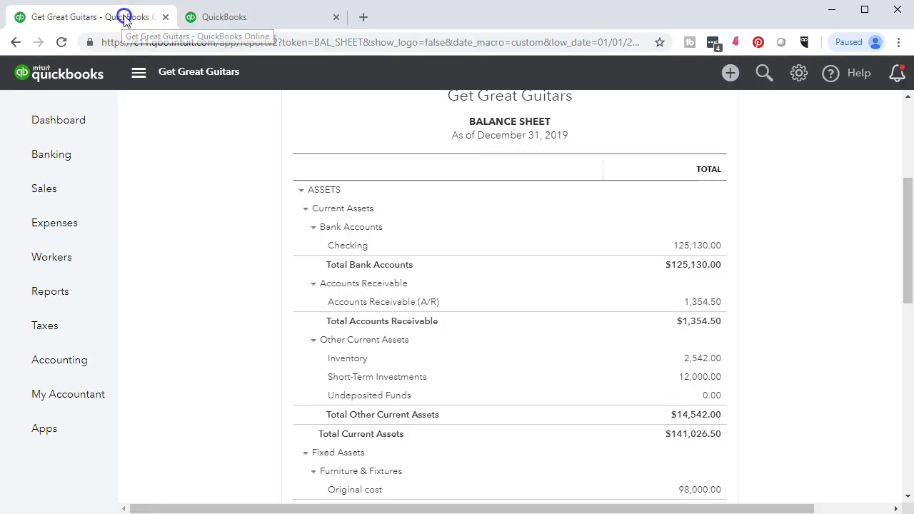
left_click_drag(122, 17, 300, 24)
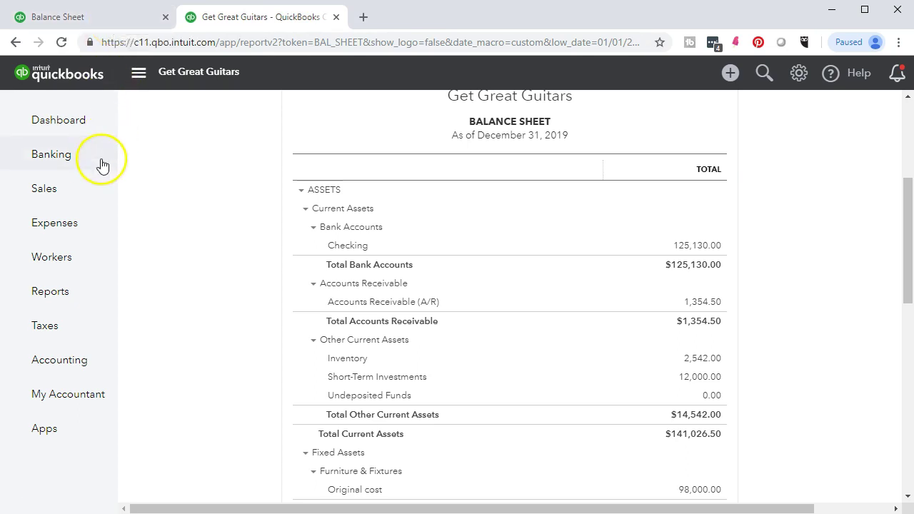
- Run the Profit and Loss report for the period 01/01/2019 to 12/31/2019, keeping the balance sheet open in the other tab
mouse_move(98, 189)
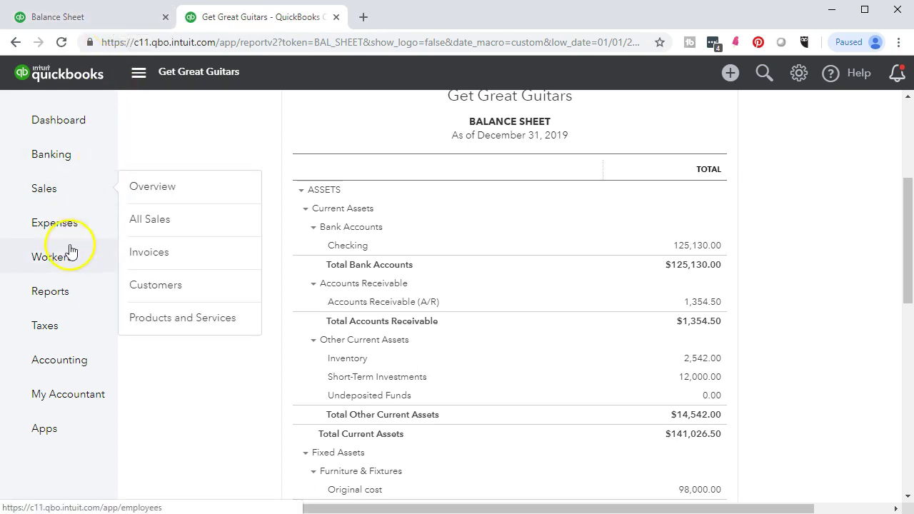
left_click(58, 300)
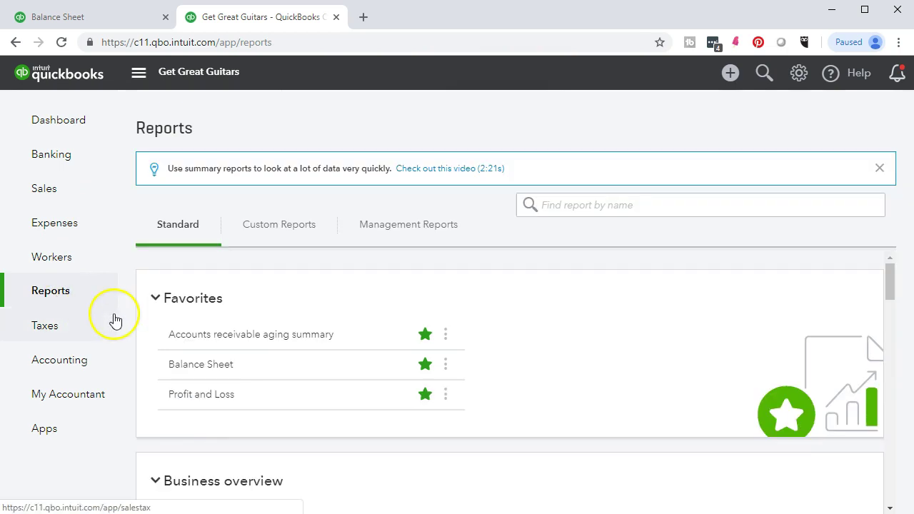
left_click(190, 397)
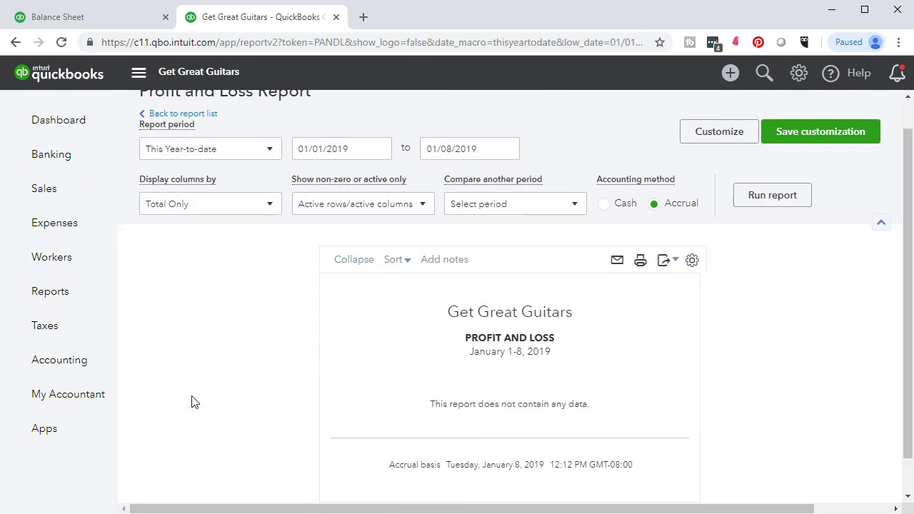
left_click_drag(359, 152, 248, 147)
type("010119")
key("Tab")
type("123119")
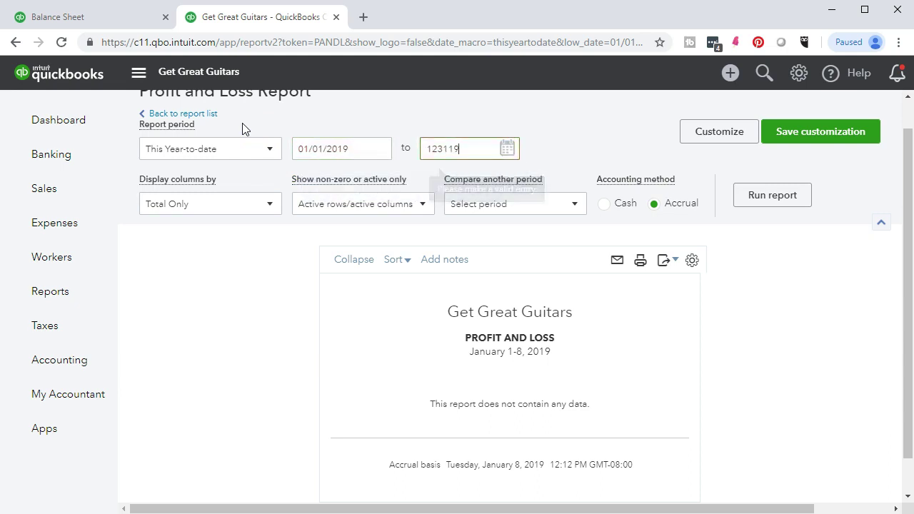
key("Tab")
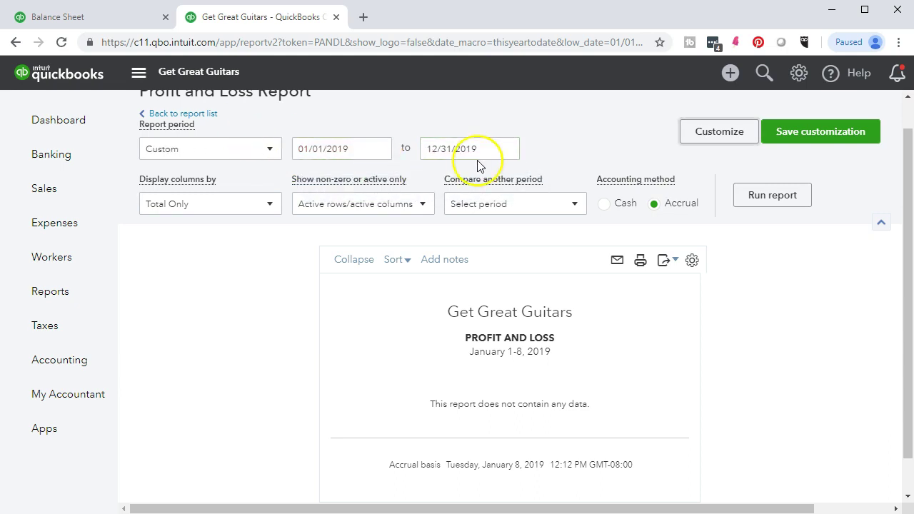
left_click(748, 208)
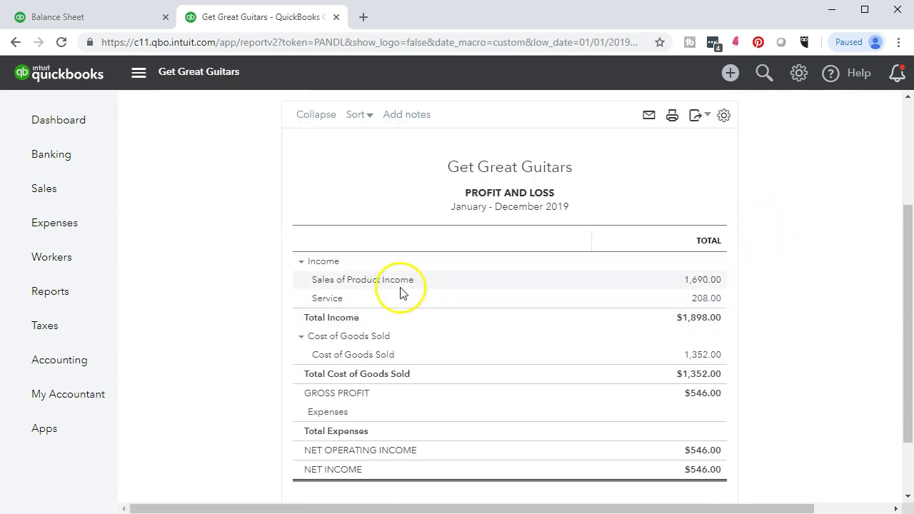
- Drill down from the Sales of Product Income amount to the 01/25/2019 Epiphone Les Paul invoice
left_click(711, 281)
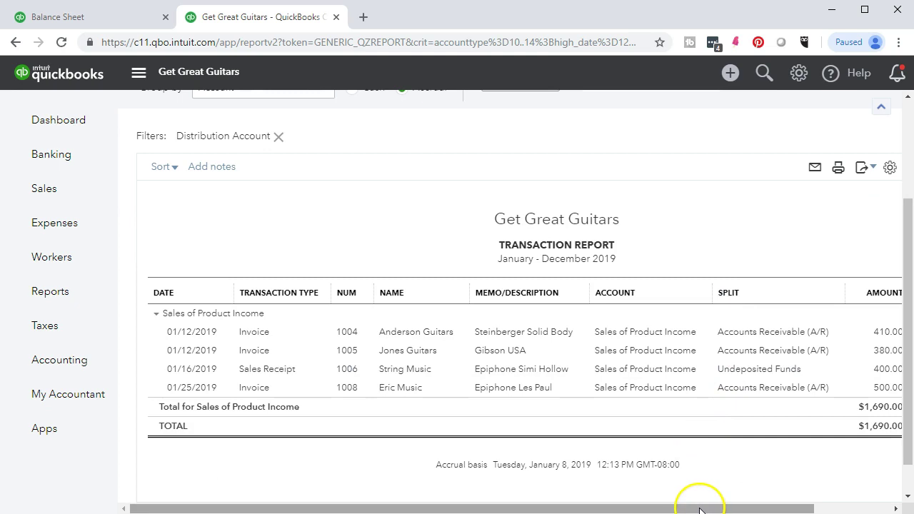
left_click_drag(700, 510, 730, 510)
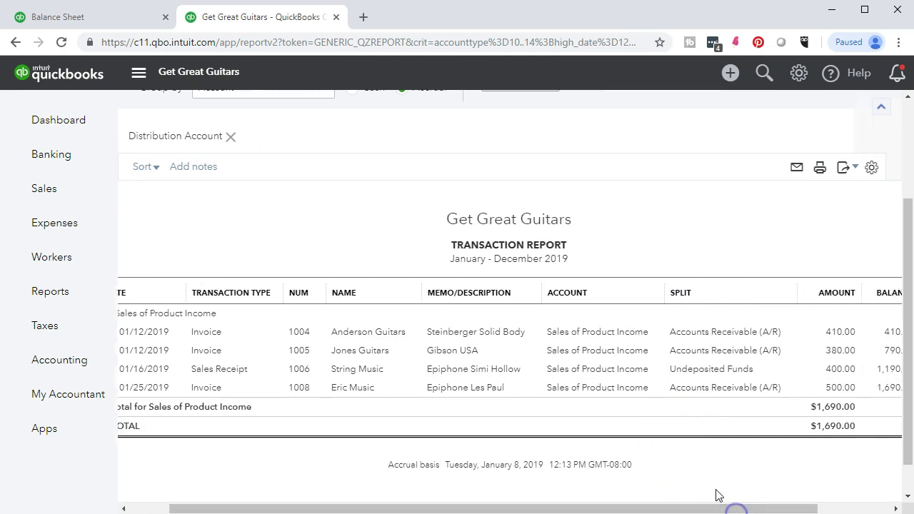
left_click(833, 389)
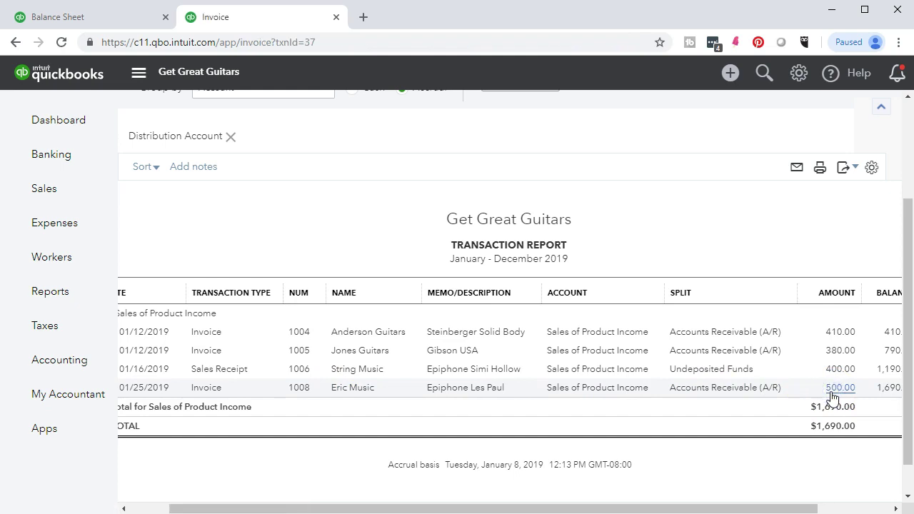
- Check the invoice's line item and totals, close it without editing, and return to the Profit and Loss summary
scroll(759, 339, "down", 3)
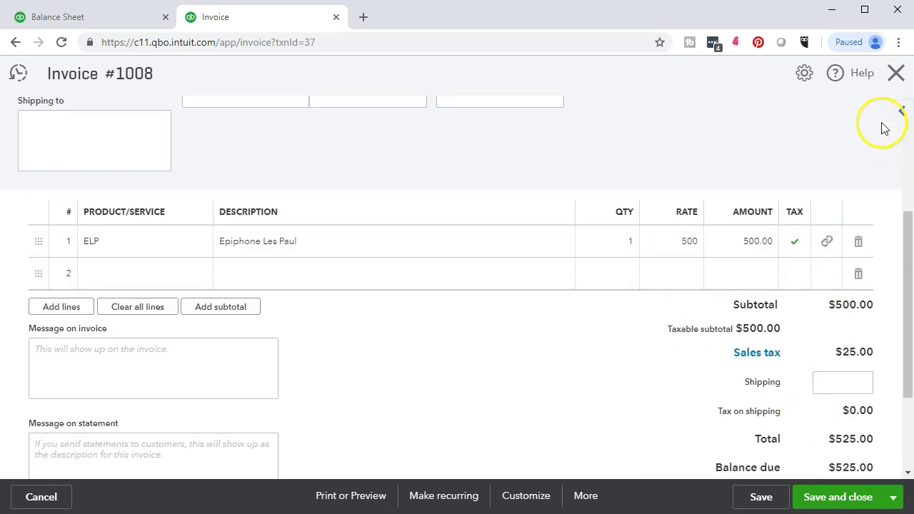
left_click(895, 73)
scroll(235, 271, "up", 2)
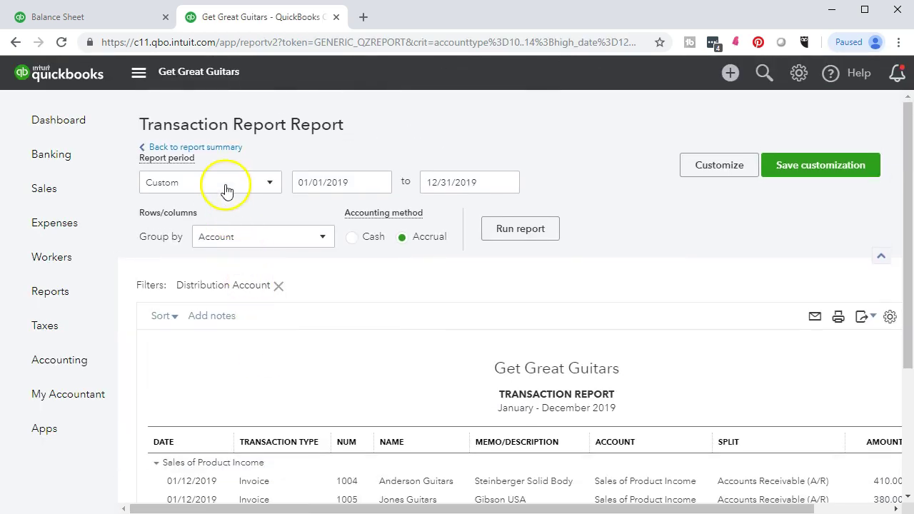
left_click(208, 146)
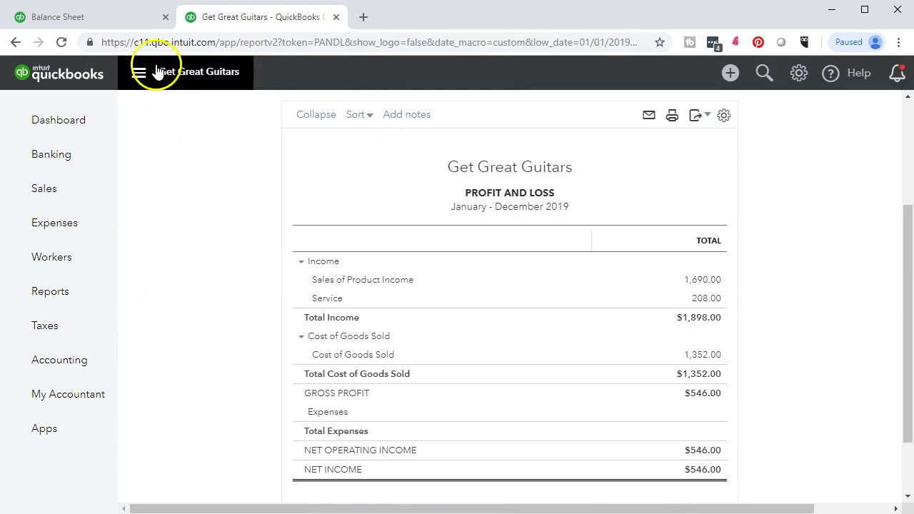
- Review the New York Department of Taxation and Finance Payable and the current asset accounts on the balance sheet in the other tab
left_click(120, 22)
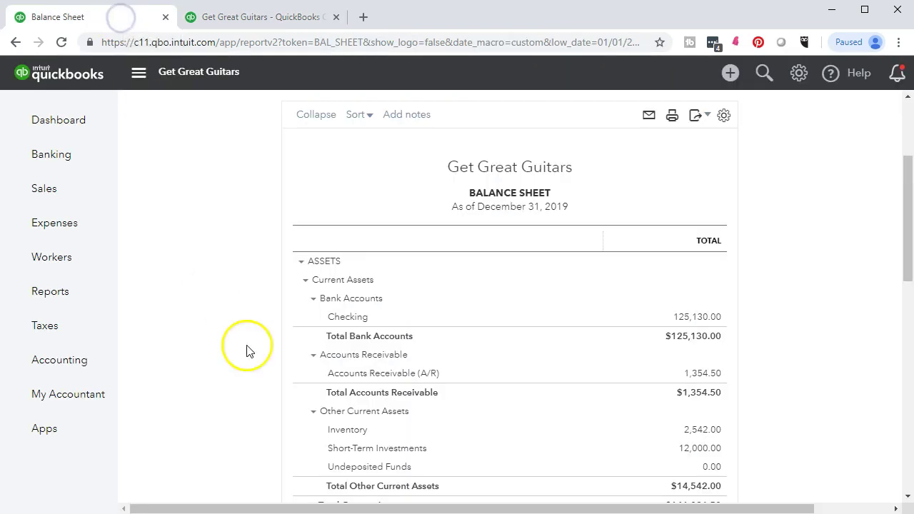
scroll(263, 384, "down", 1)
scroll(264, 384, "down", 5)
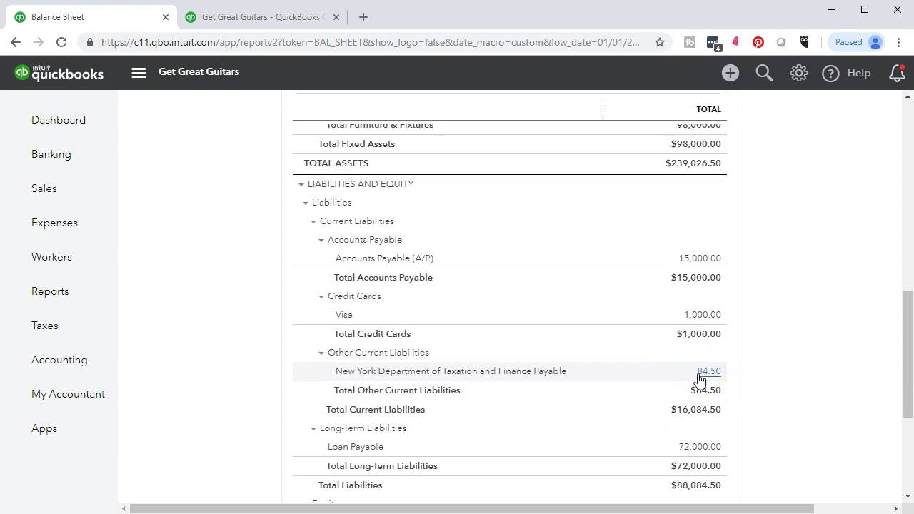
scroll(615, 431, "up", 4)
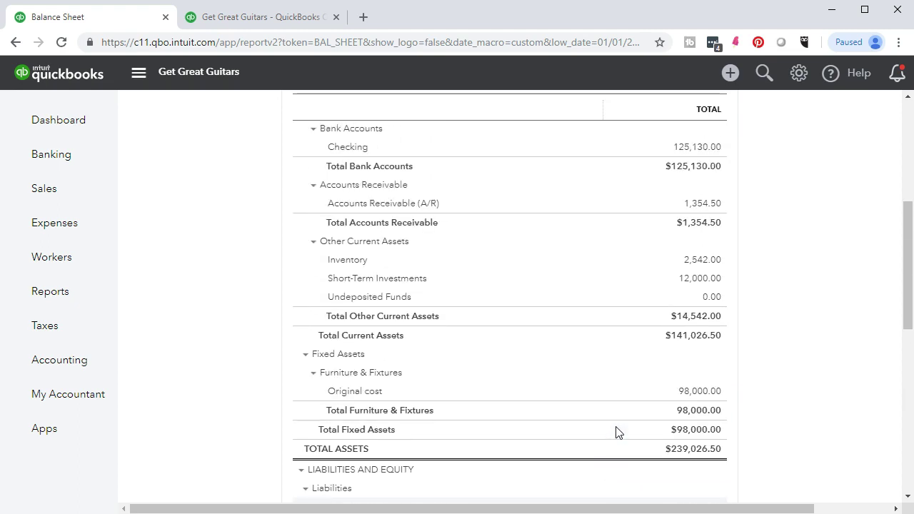
scroll(615, 434, "up", 1)
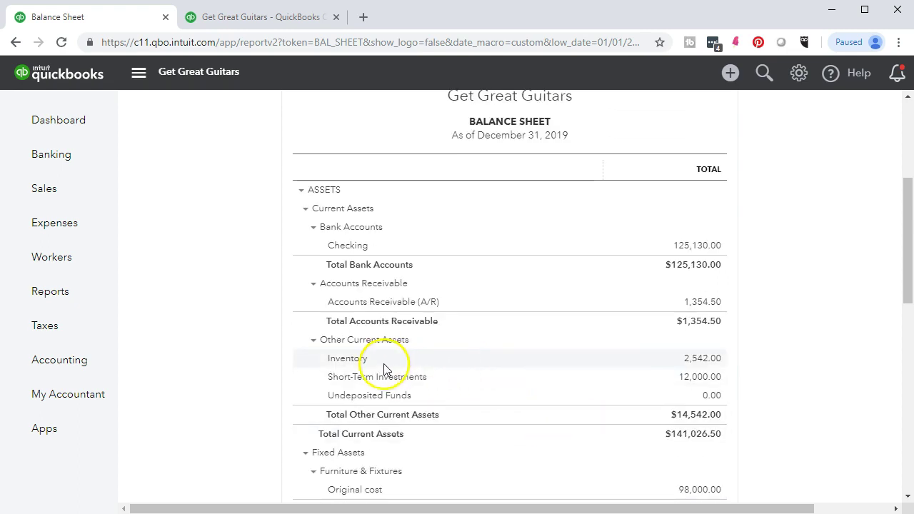
- Drill down from the balance sheet's Inventory amount to the 01/25/2019 Epiphone Les Paul invoice
left_click(714, 361)
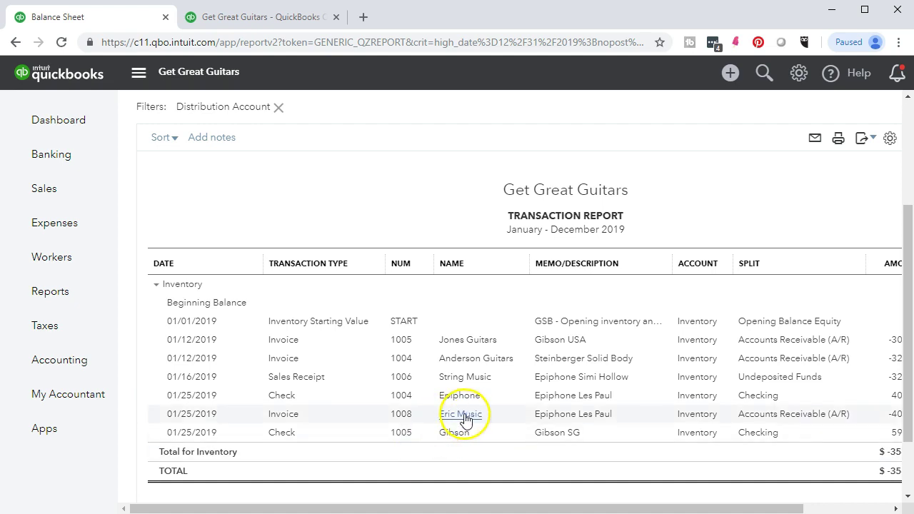
left_click(824, 506)
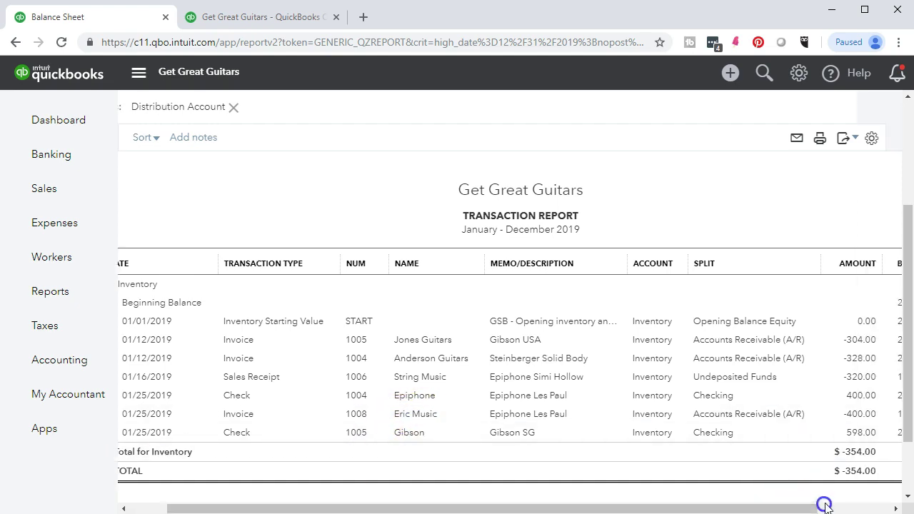
left_click(854, 414)
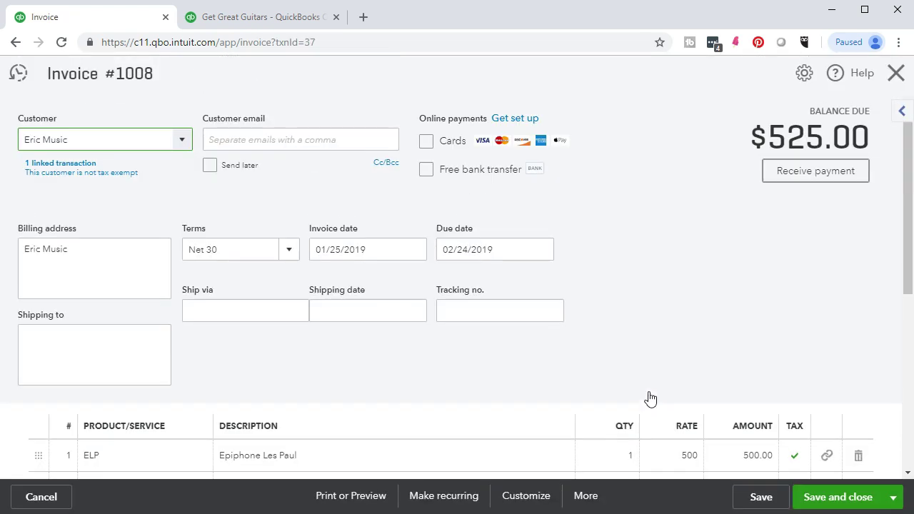
- Review the invoice's product line, sales tax and total, and close it without editing to return to the Inventory transaction report
scroll(549, 331, "down", 5)
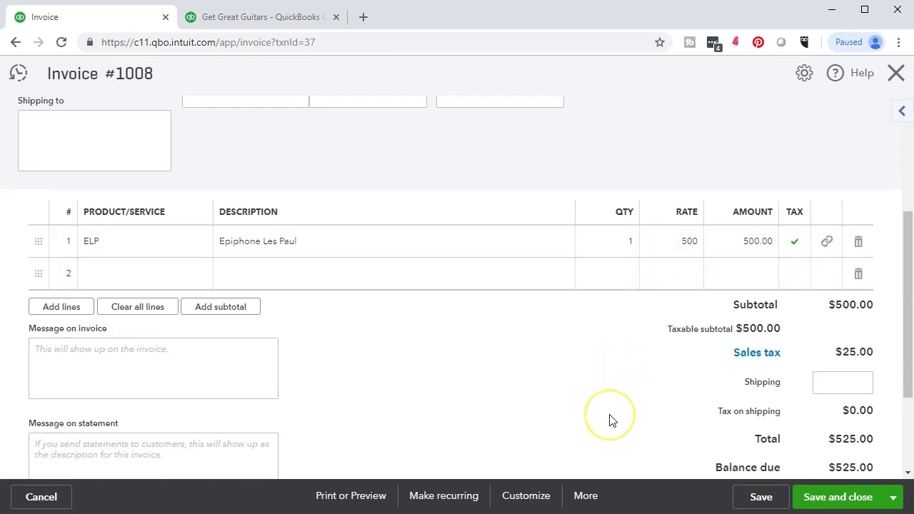
scroll(611, 421, "down", 2)
scroll(611, 421, "up", 5)
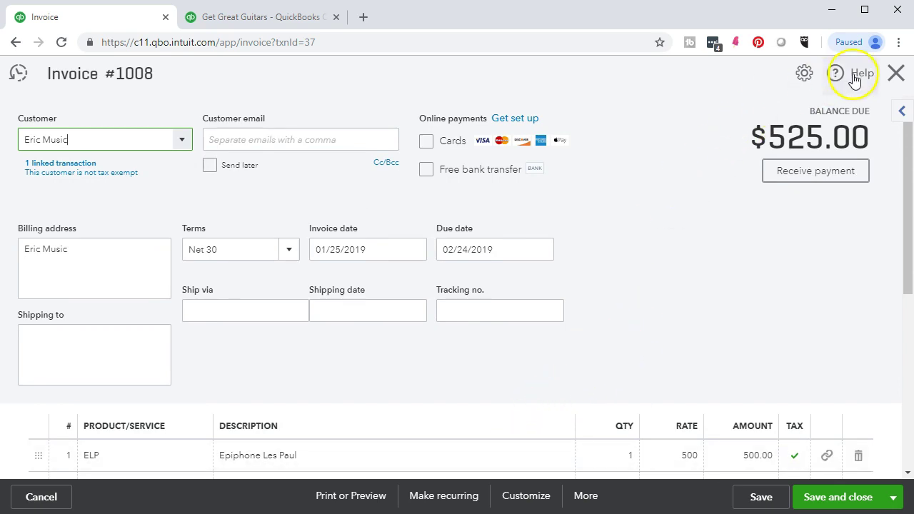
left_click(895, 73)
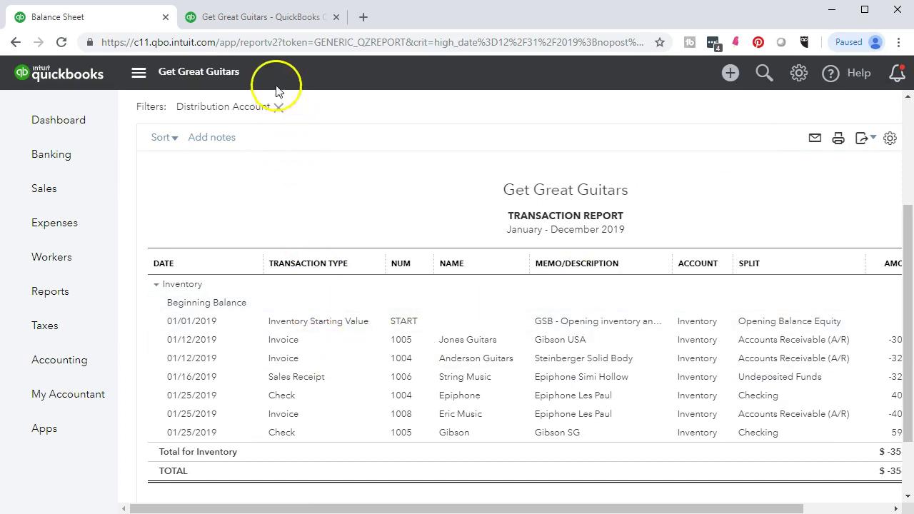
- Drill down from the Profit and Loss report's Cost of Goods Sold amount to the 01/25/2019 Epiphone Les Paul invoice and check its lines
left_click(265, 22)
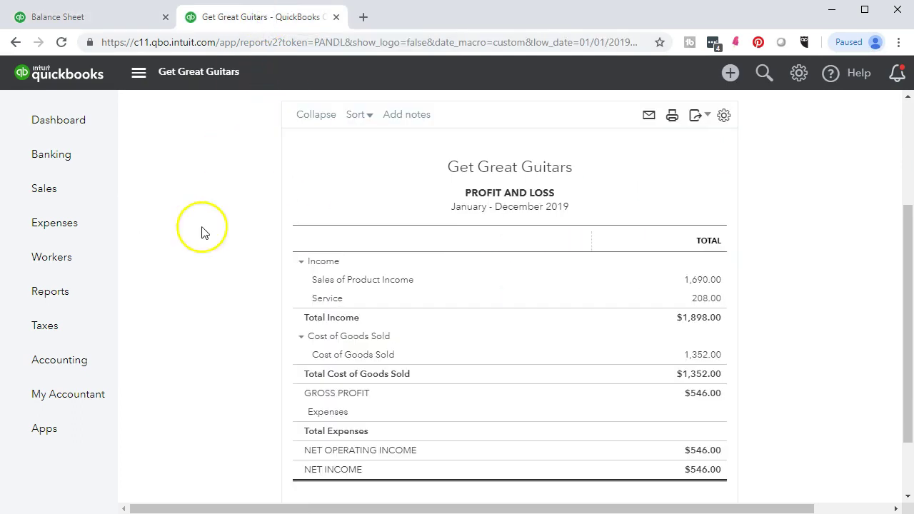
left_click(693, 357)
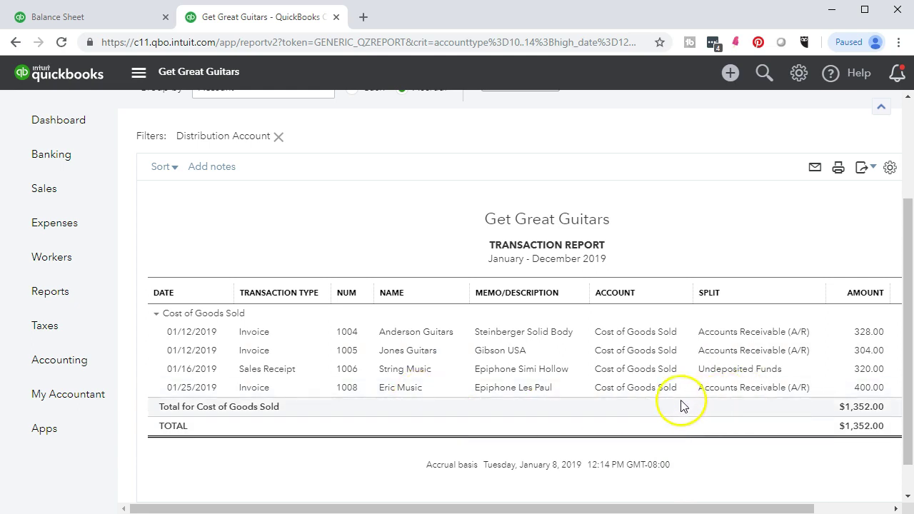
left_click(860, 394)
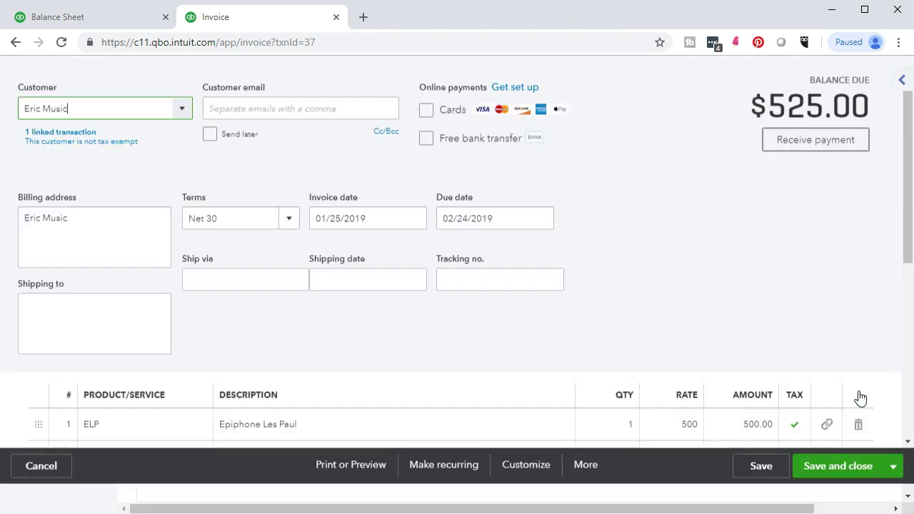
scroll(692, 330, "down", 3)
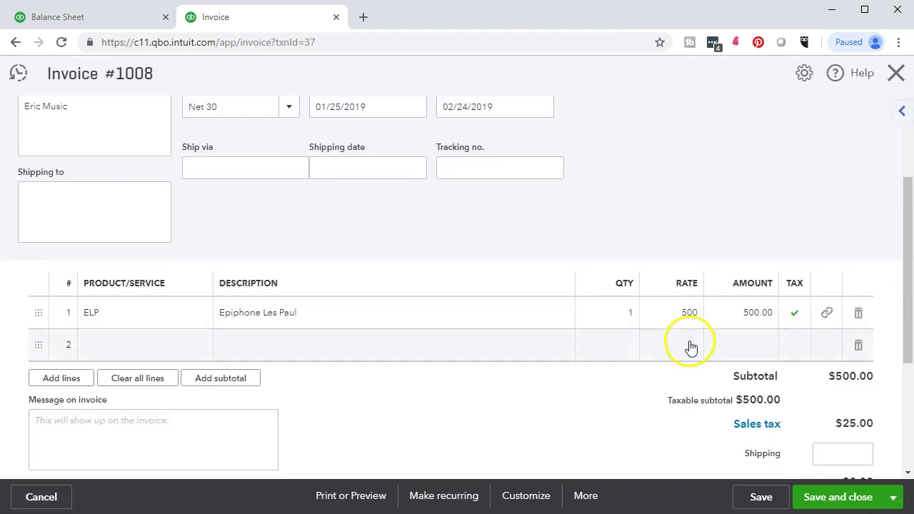